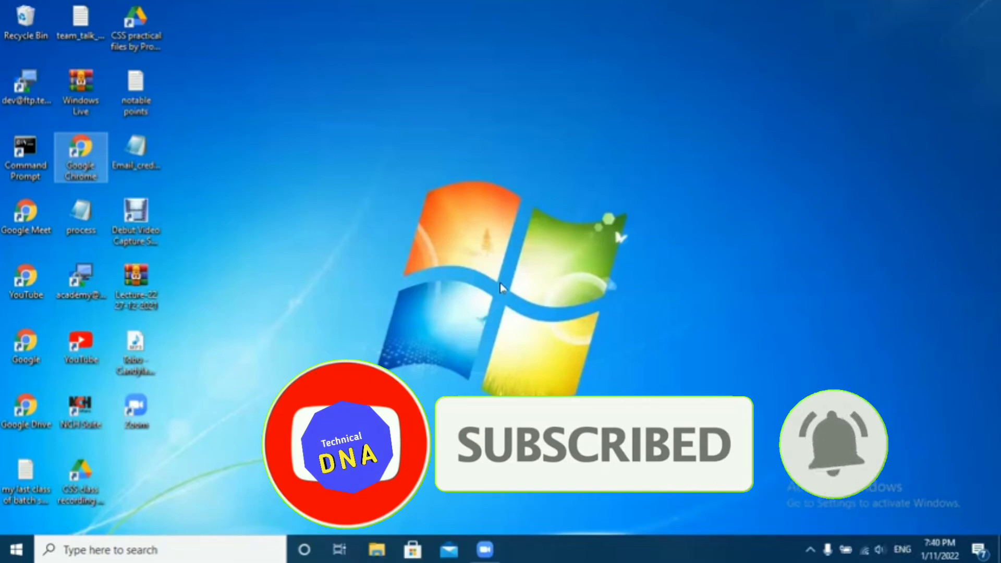
# Launch Google Chrome from its desktop shortcut.
pyautogui.press('g')
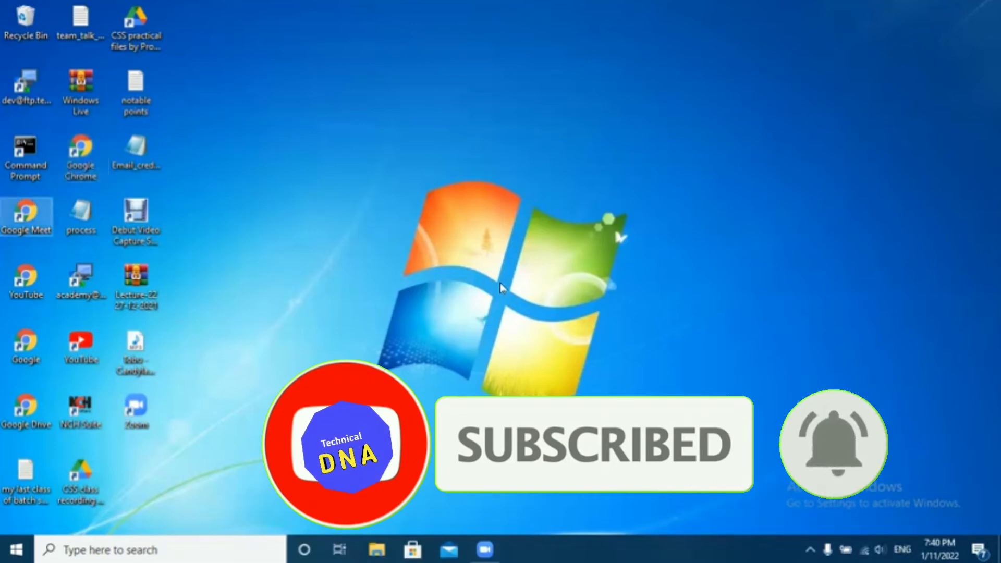
pyautogui.press('g')
pyautogui.press('g')
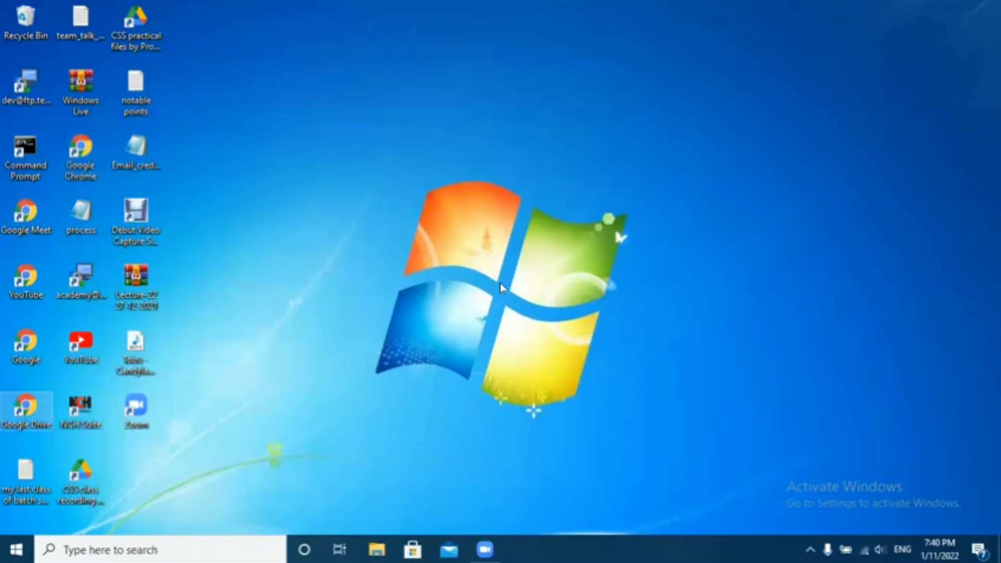
pyautogui.press('g')
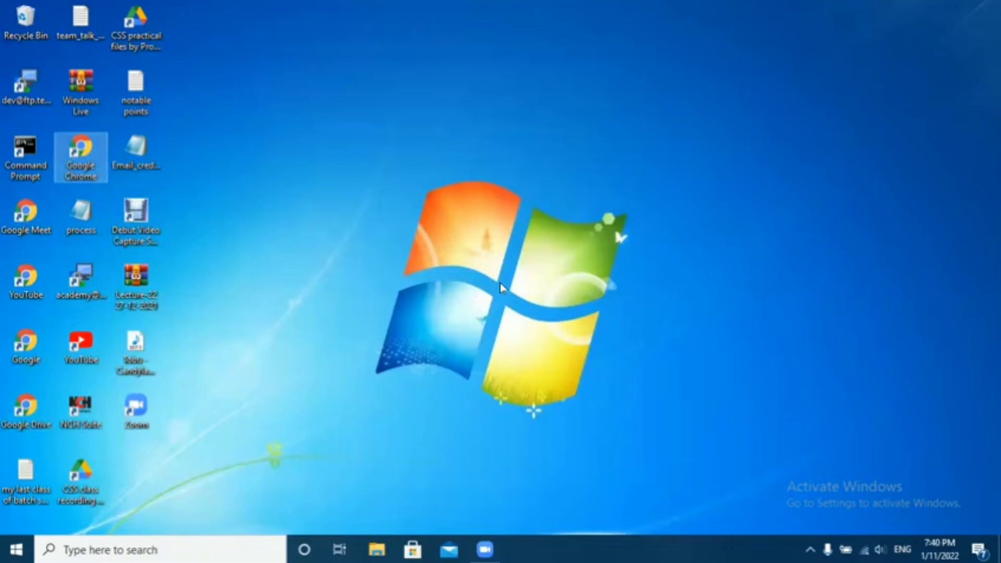
pyautogui.press('Return')
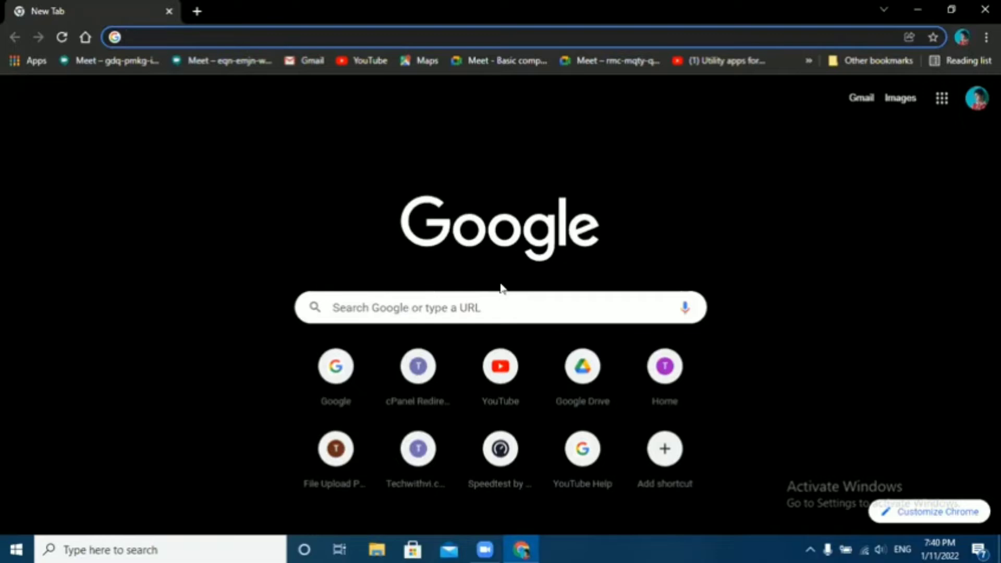
# Go to the website obsproject.com.
pyautogui.write('obs.')
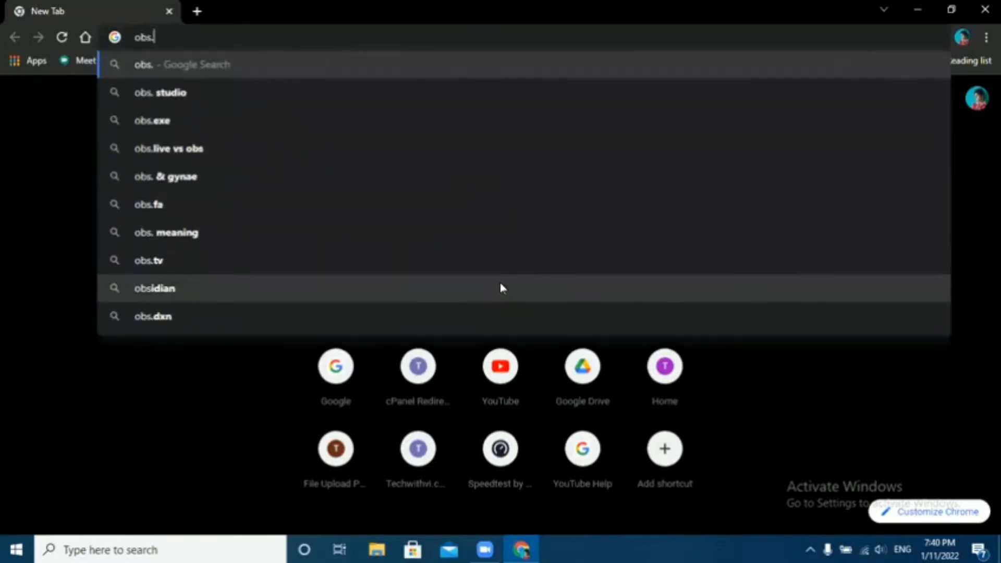
pyautogui.press('BackSpace')
pyautogui.write('proj')
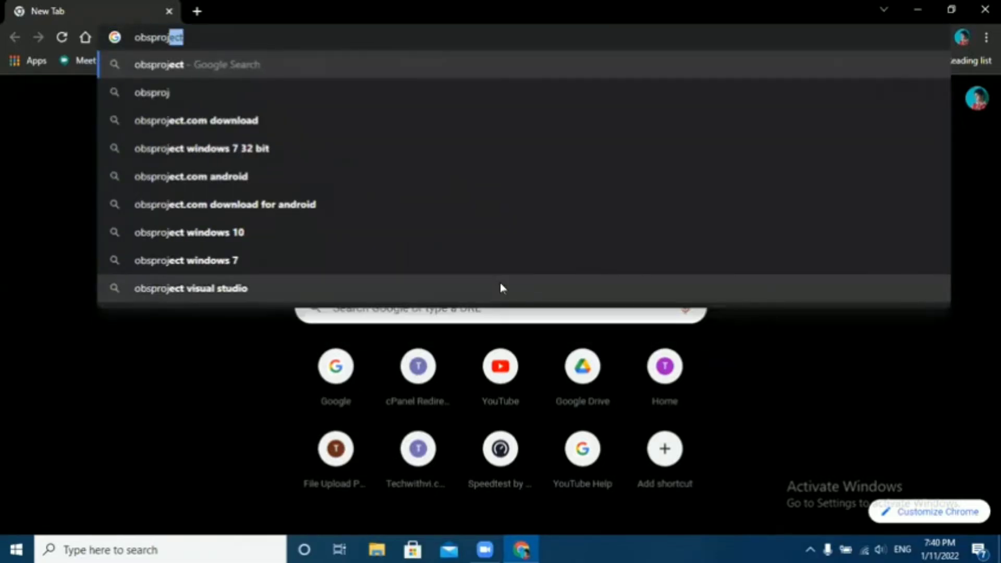
pyautogui.write('ect.com')
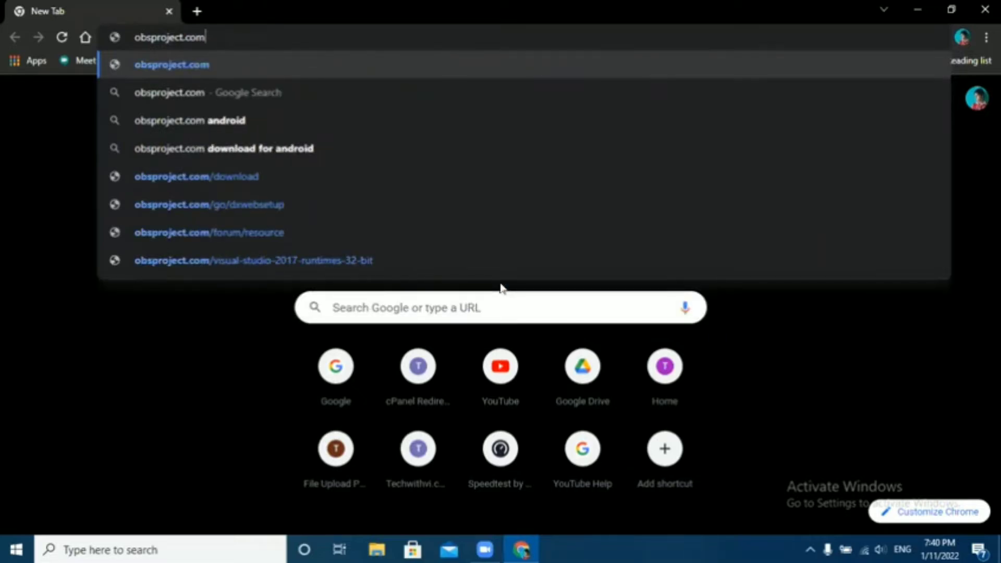
pyautogui.press('Return')
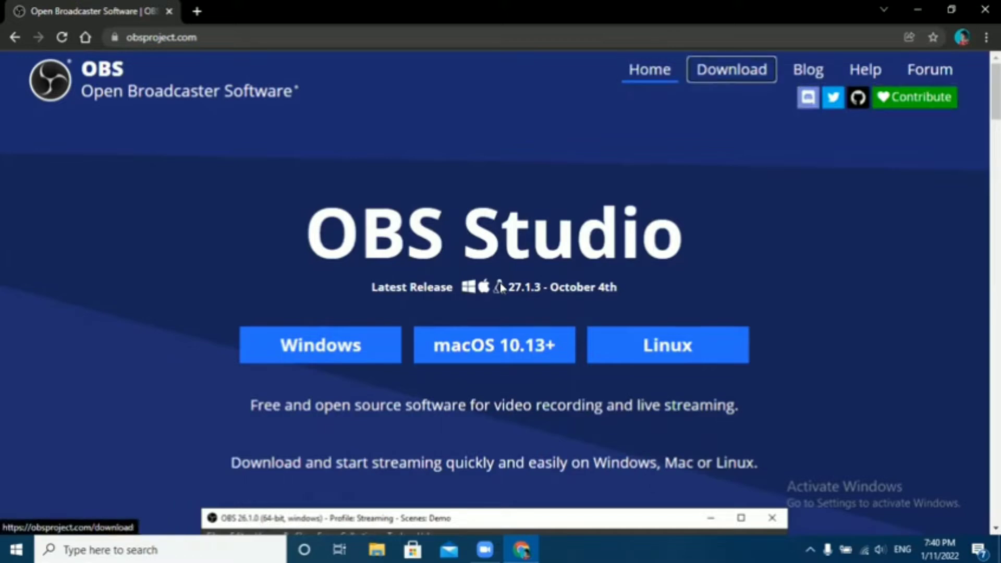
# Download the Windows installer of OBS Studio from the site's home page.
pyautogui.press('Tab')
pyautogui.press('Tab')
pyautogui.press('Tab')
pyautogui.press('Tab')
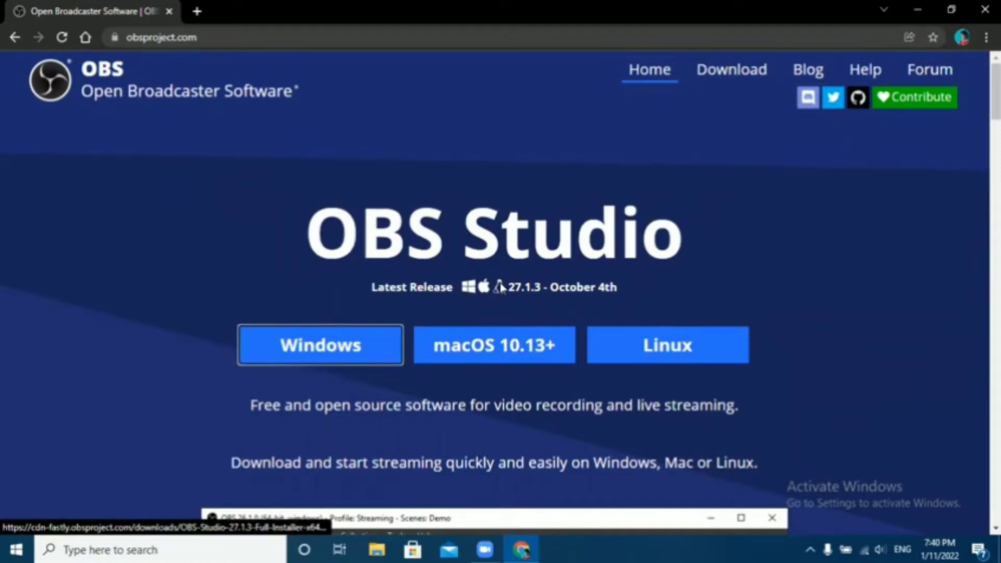
pyautogui.press('Tab')
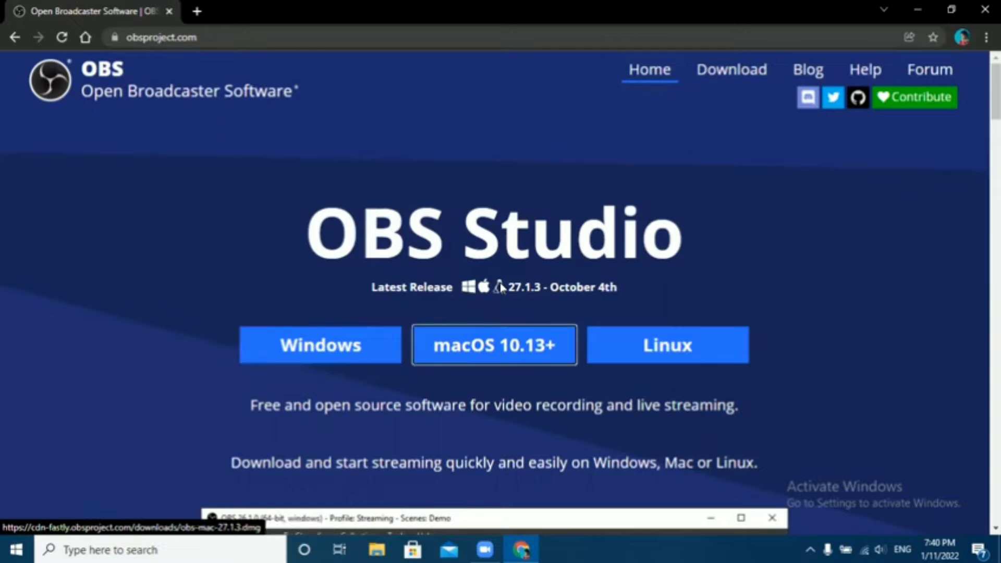
pyautogui.hotkey('shift', 'Tab')
pyautogui.click(500, 286)
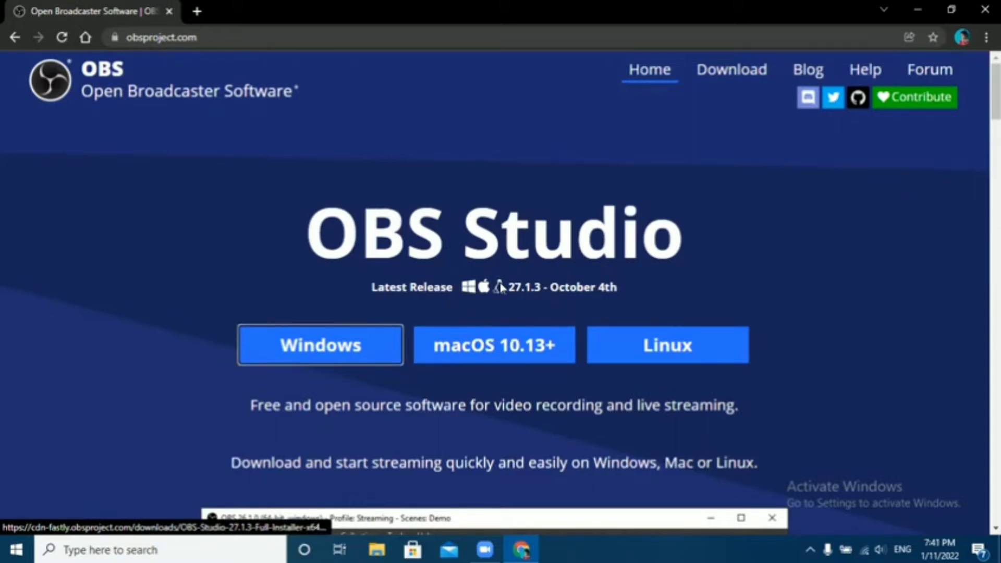
pyautogui.click(500, 285)
pyautogui.press('Return')
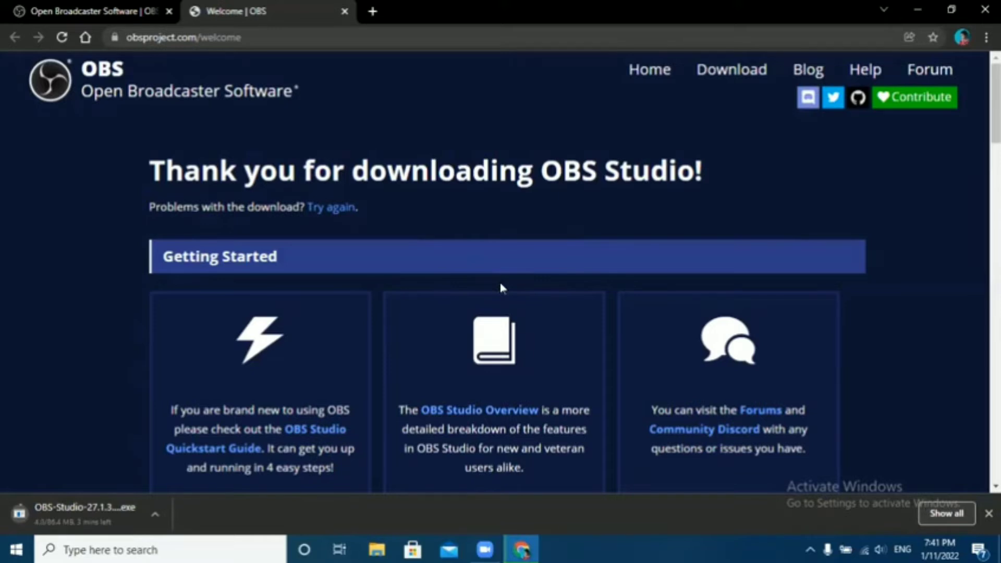
# Cancel the running OBS Studio installer download in the downloads list and close the browser.
pyautogui.hotkey('ctrl', 'j')
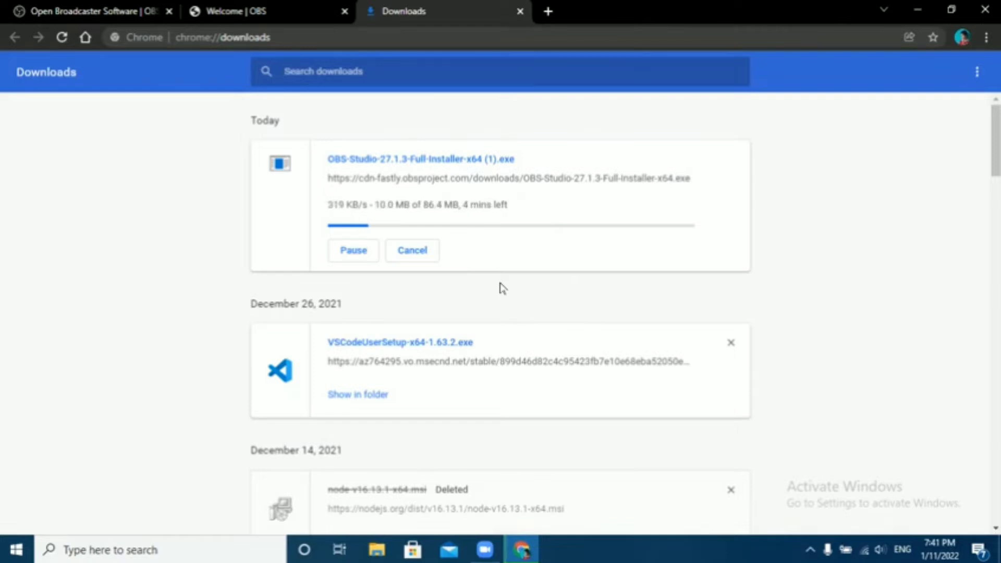
pyautogui.press('Tab')
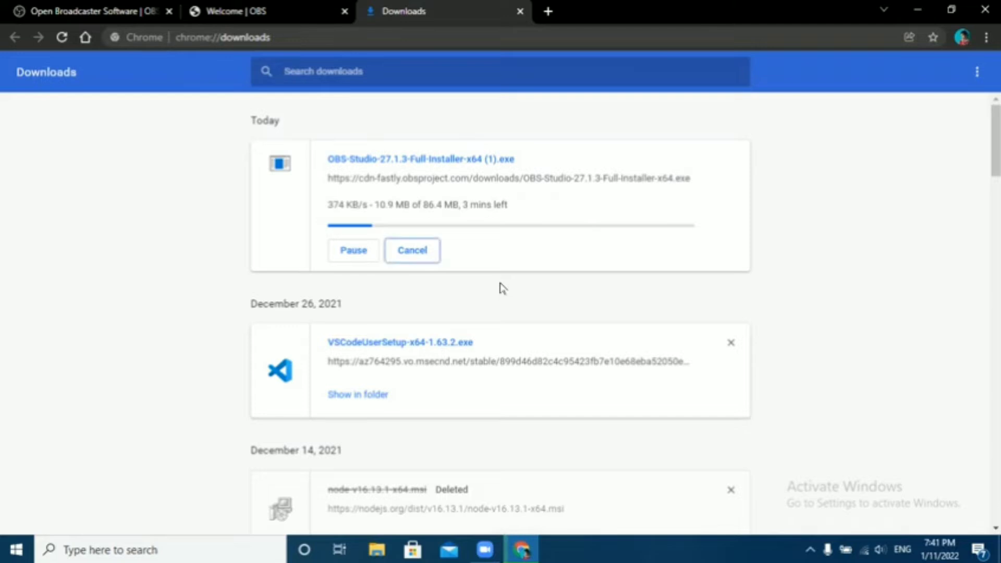
pyautogui.press('Return')
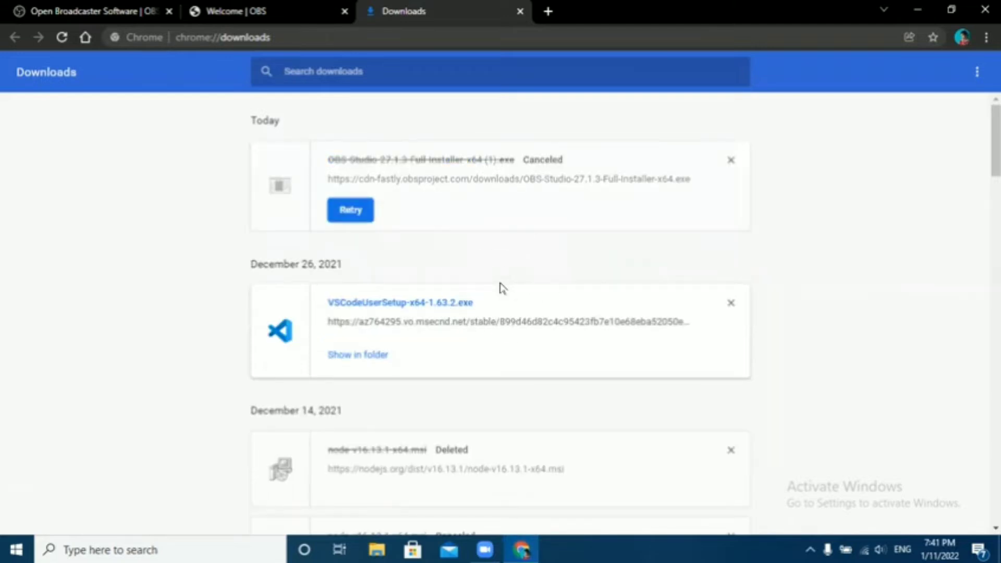
pyautogui.hotkey('alt', 'F4')
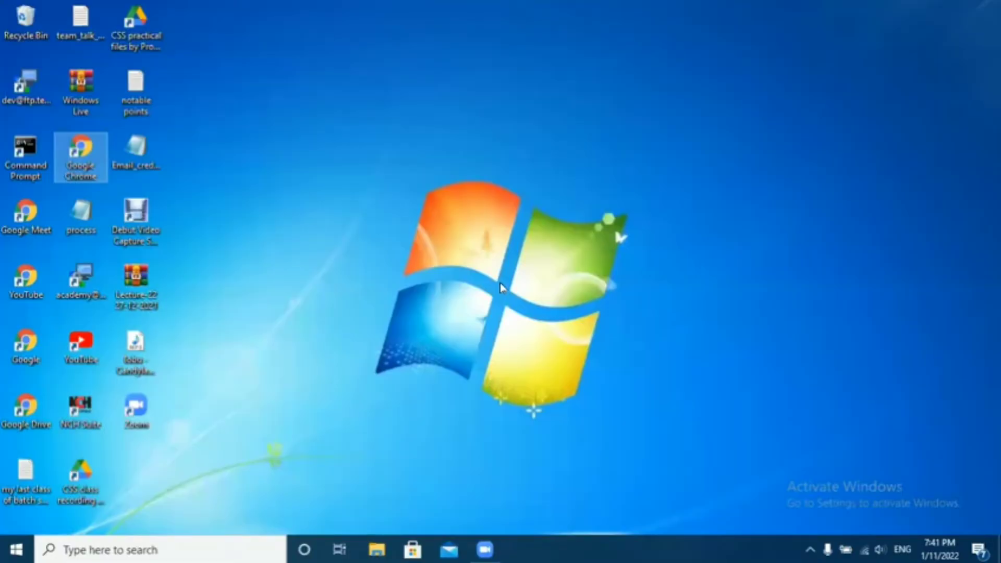
# Open the Windows downloads folder through the Run dialog.
pyautogui.press('ctrl')
pyautogui.press('super+r')
pyautogui.write('downlo')
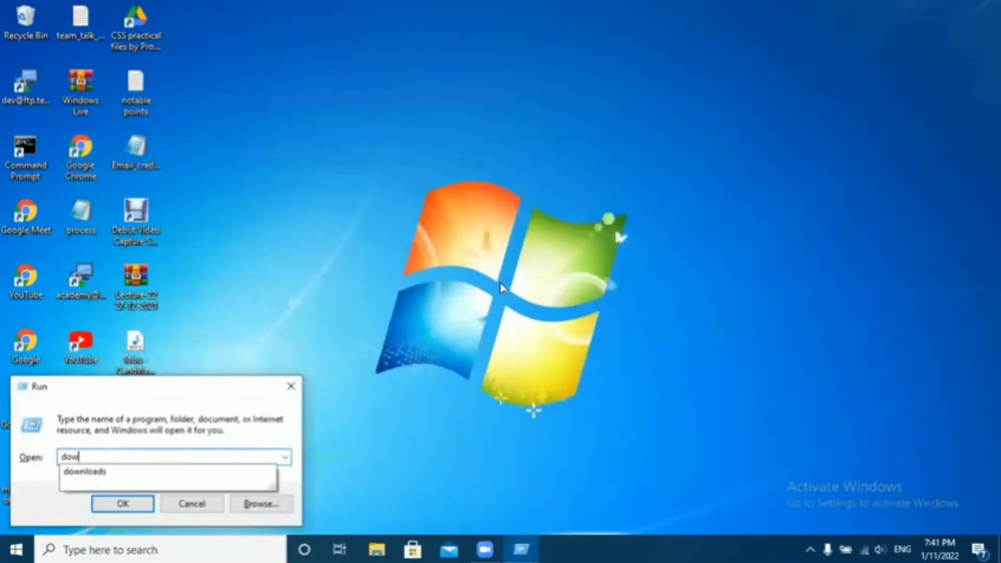
pyautogui.write('ads')
pyautogui.press('Return')
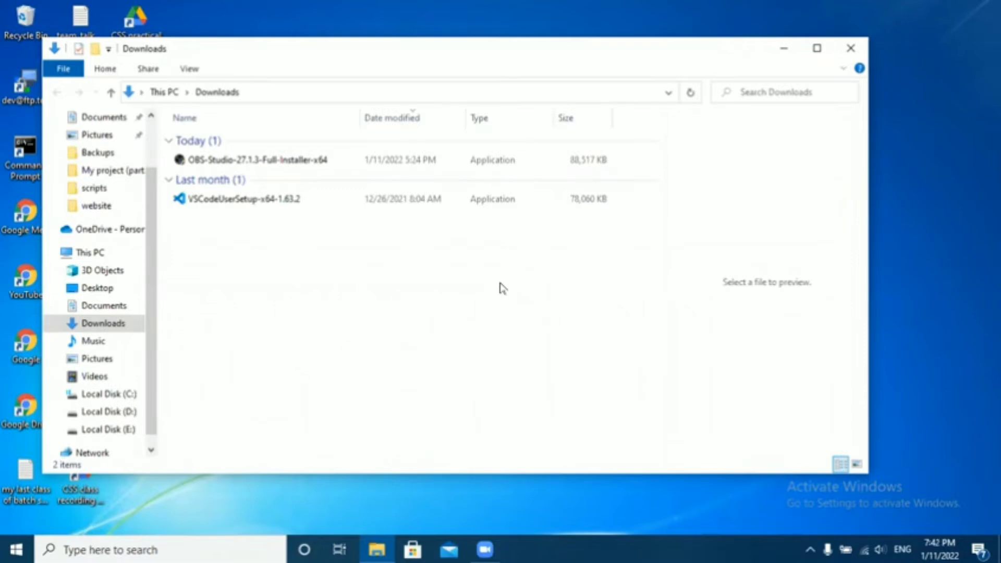
# Launch OBS-Studio-27.1.3-Full-Installer-x64 from the Downloads folder and close the folder window.
pyautogui.click(500, 288)
pyautogui.press('Right')
pyautogui.press('Right')
pyautogui.press('Left')
pyautogui.press('Left')
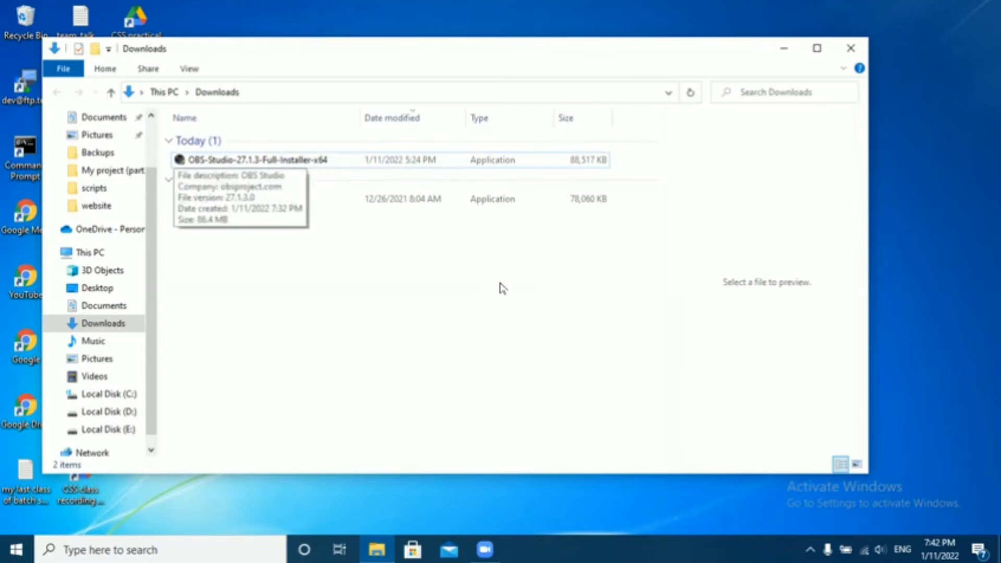
pyautogui.press('Return')
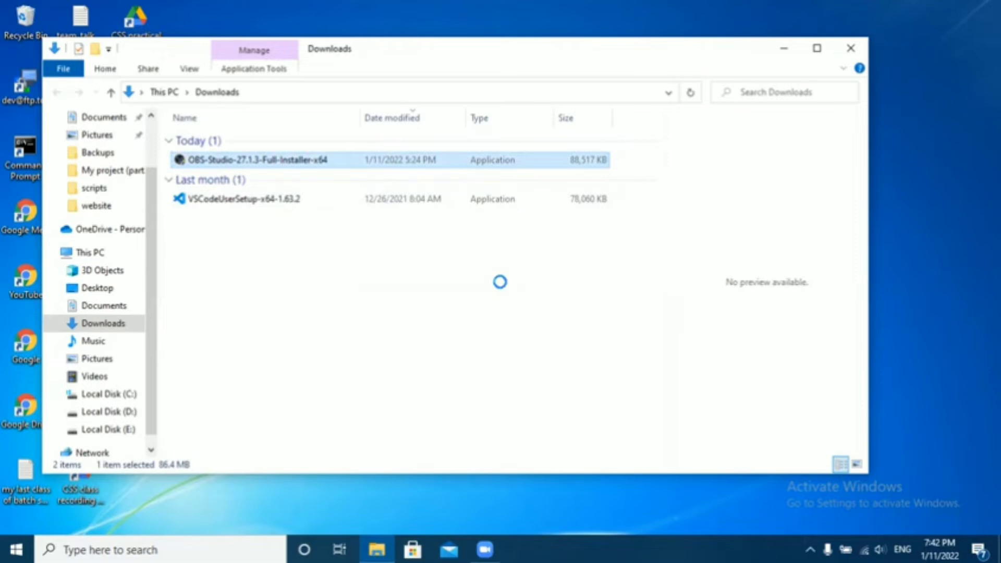
pyautogui.hotkey('shift', 'F10')
pyautogui.press('Down')
pyautogui.press('Down')
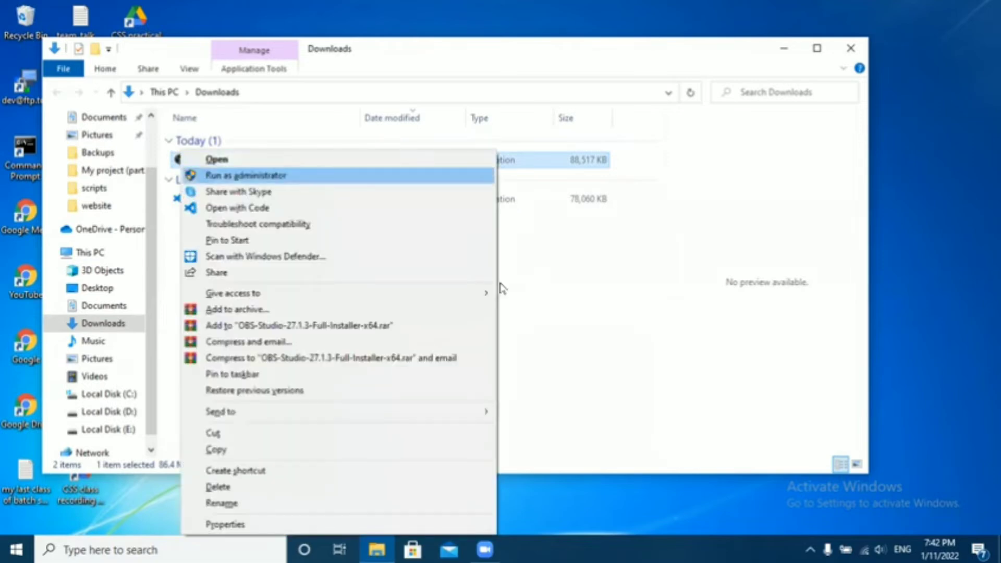
pyautogui.press('Up')
pyautogui.press('Return')
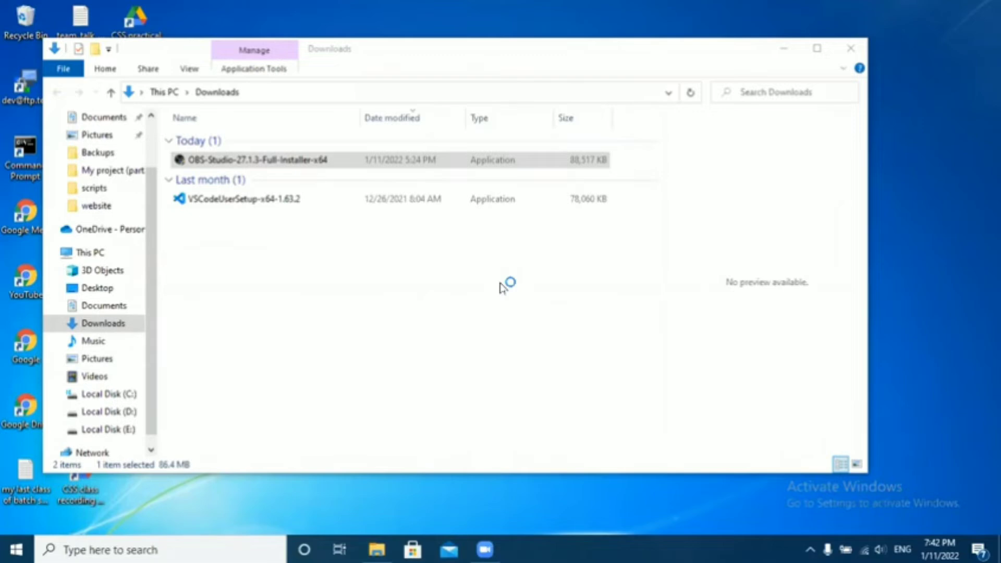
pyautogui.hotkey('alt', 'Tab')
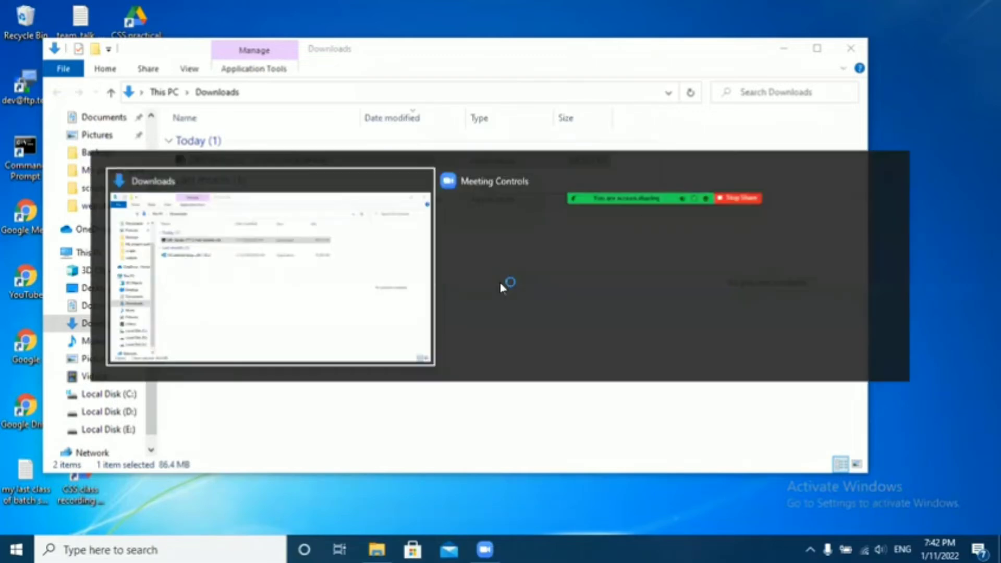
pyautogui.hotkey('alt', 'F4')
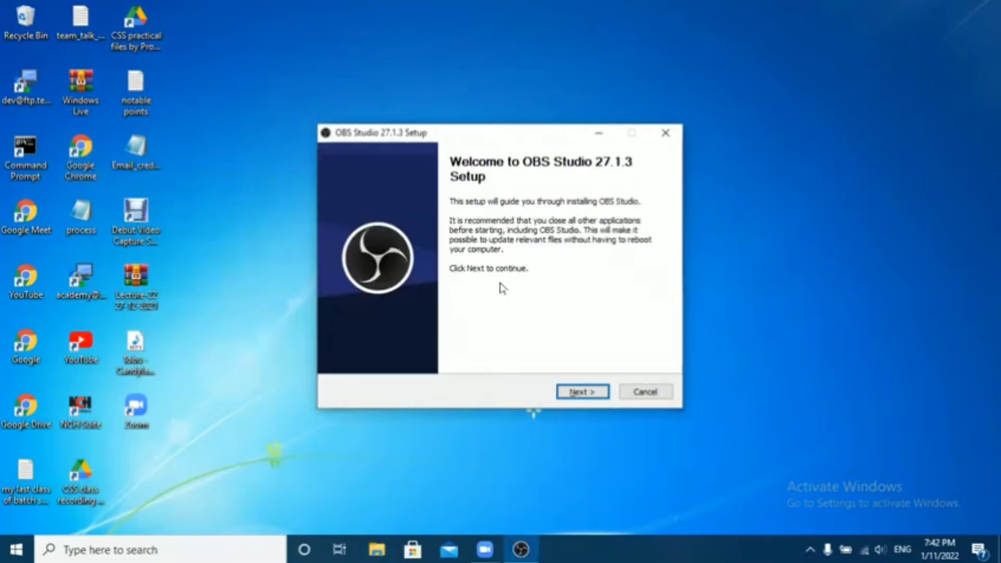
# Continue past the welcome page and the license terms of the OBS Studio 27.1.3 setup.
pyautogui.press('Tab')
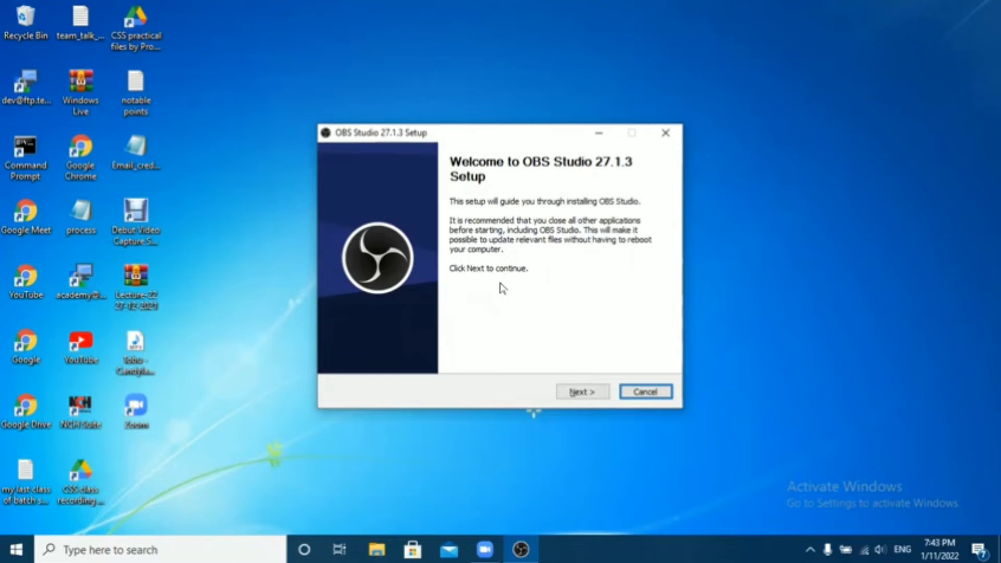
pyautogui.press('Tab')
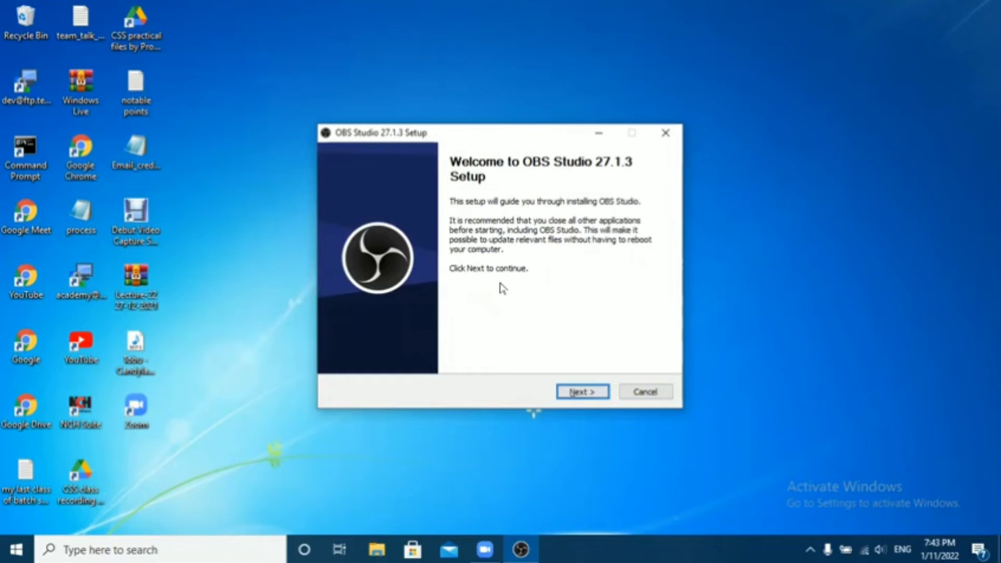
pyautogui.press('Return')
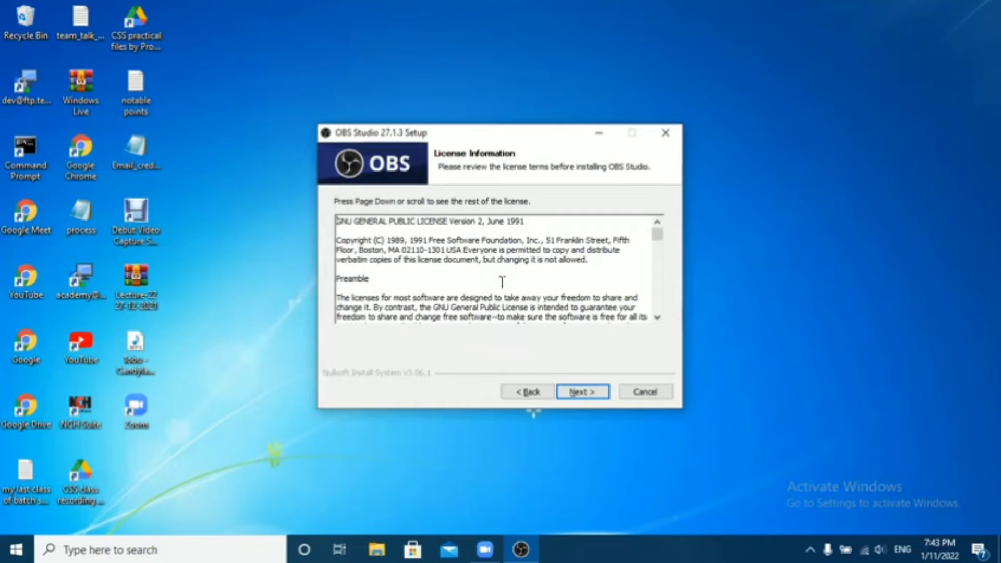
pyautogui.press('Tab')
pyautogui.press('Tab')
pyautogui.press('Return')
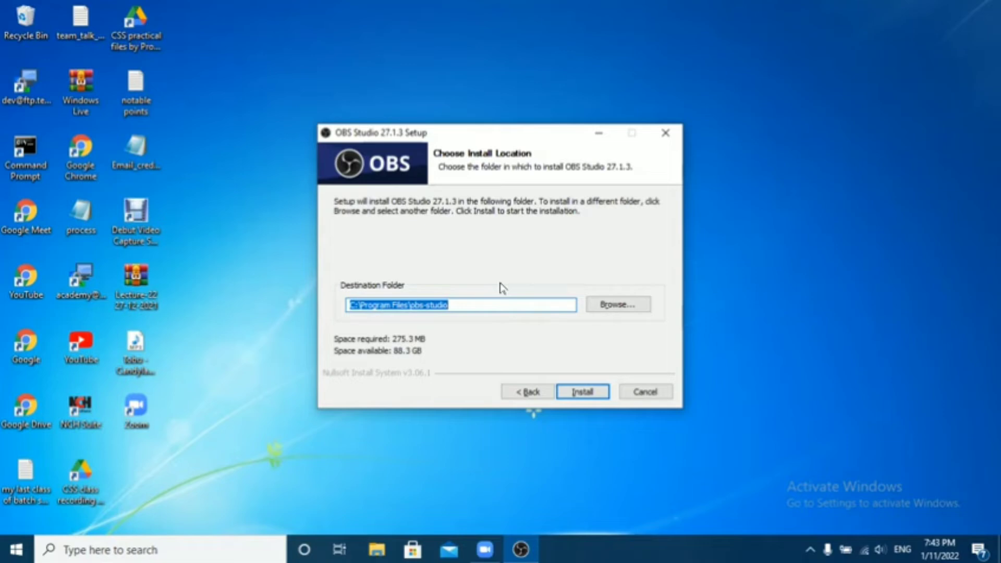
# Install OBS Studio into the destination folder D:\obs-studio and finish setup with the option to launch OBS Studio 27.1.3 enabled.
pyautogui.click(502, 288)
pyautogui.write('D:\\obs-studio')
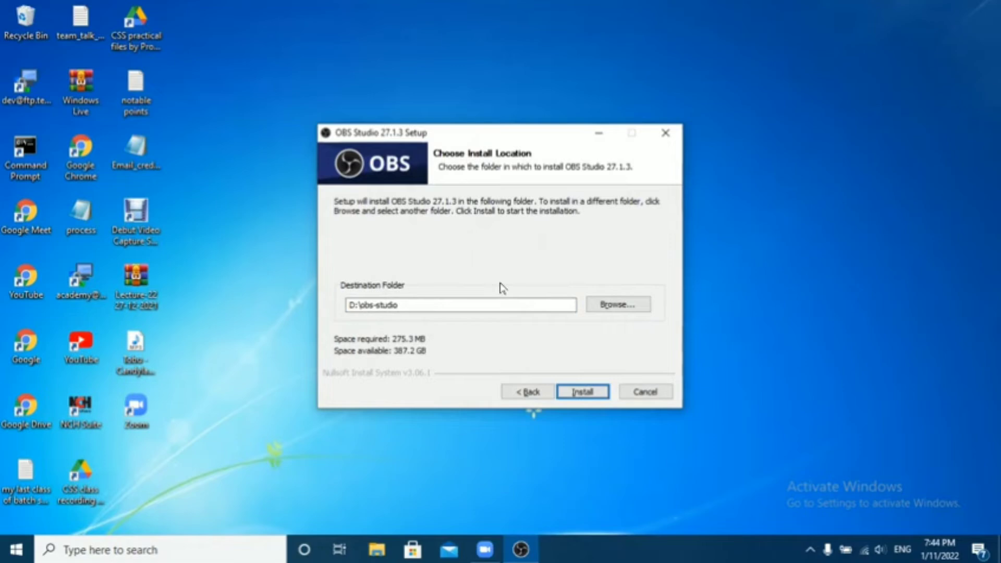
pyautogui.press('Return')
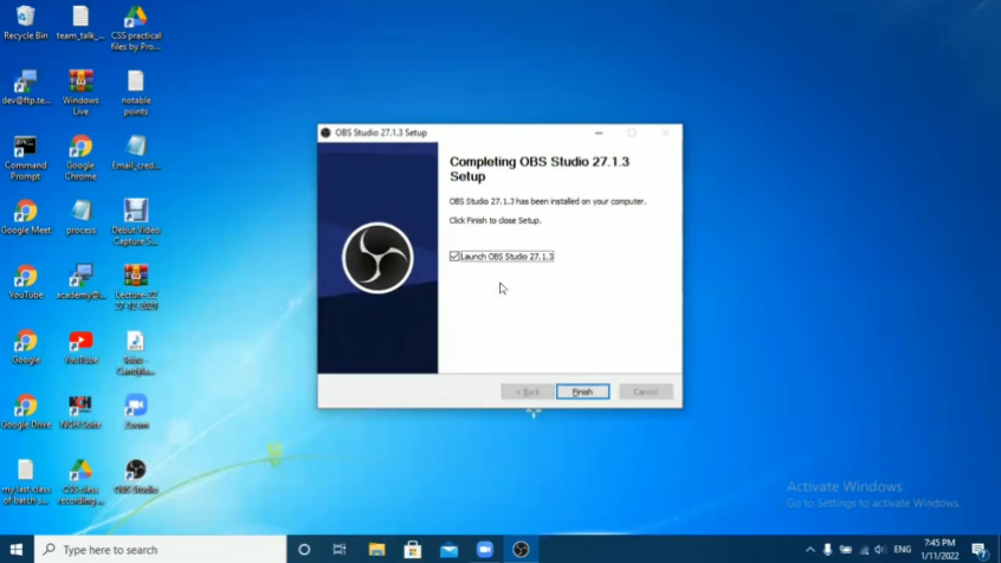
pyautogui.press('Tab')
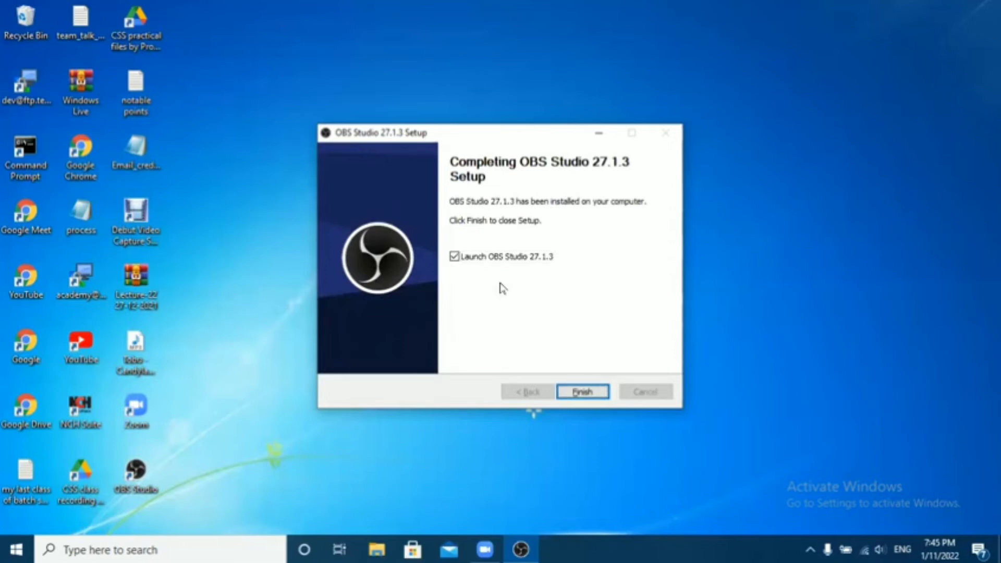
pyautogui.press('Return')
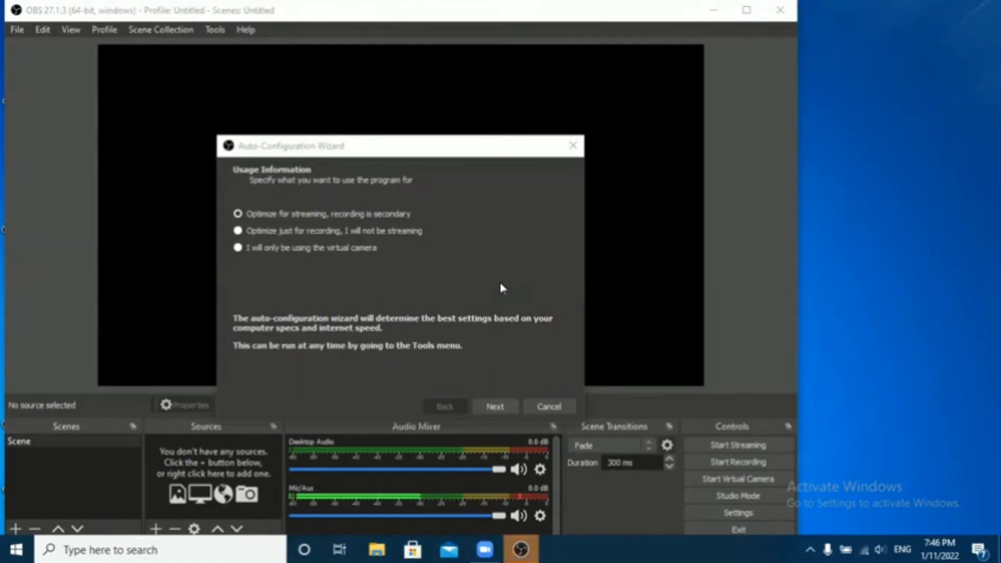
# Choose "Optimize just for recording, I will not be streaming" as the usage in the Auto-Configuration Wizard.
pyautogui.hotkey('alt', 'Tab')
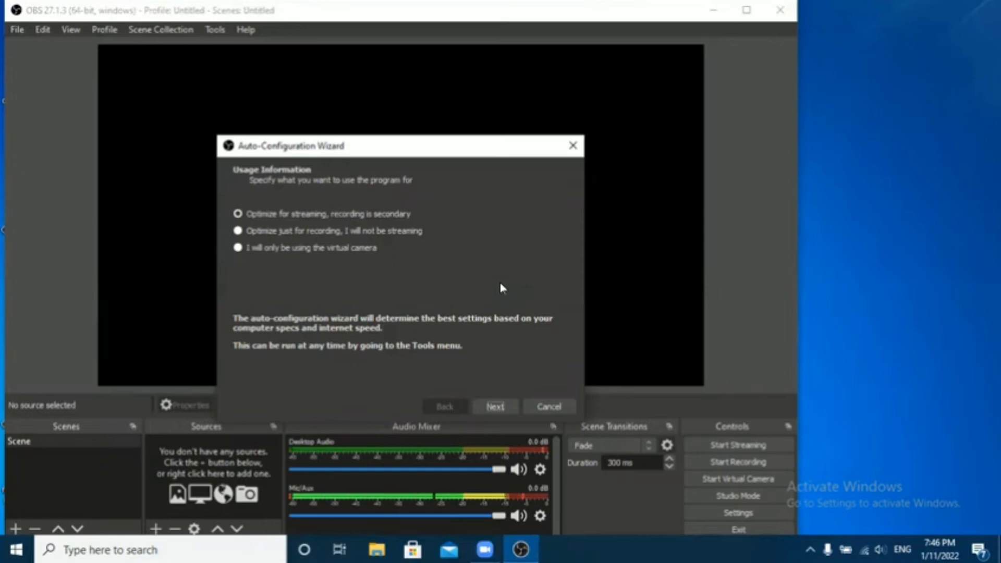
pyautogui.hotkey('shift', 'Tab')
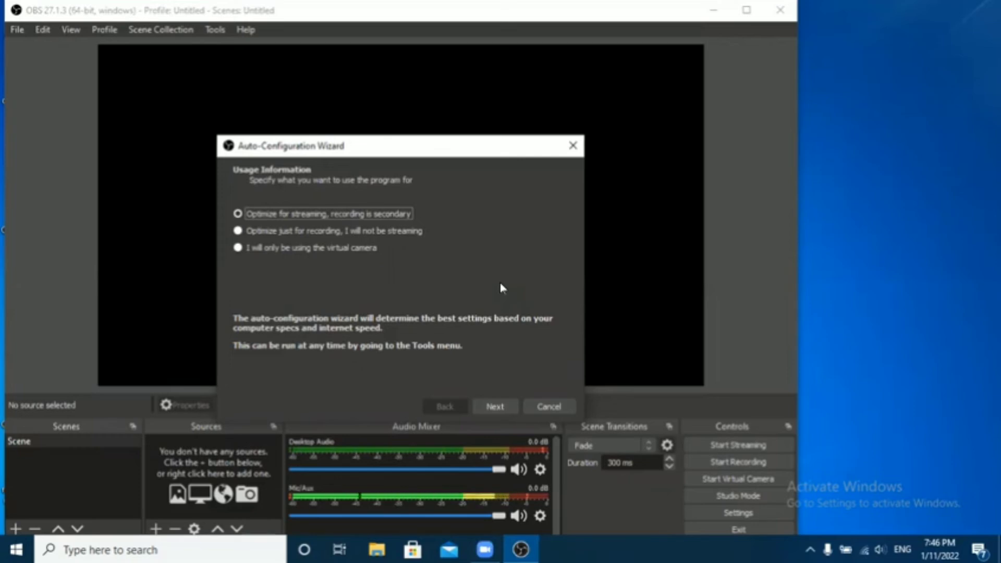
pyautogui.press('Down')
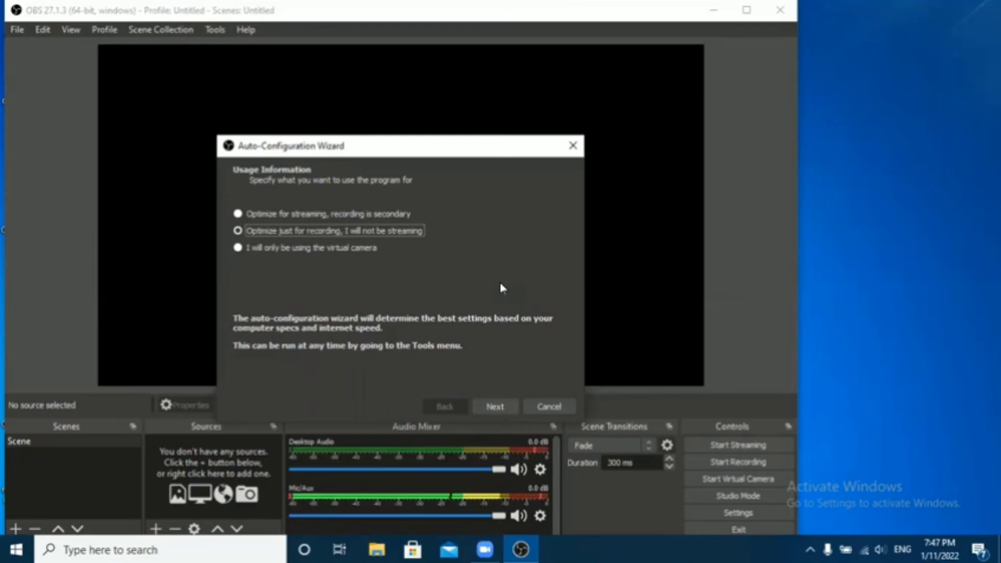
# Compare the usage options, settle on "Optimize just for recording, I will not be streaming" and continue to the video settings.
pyautogui.press('Up')
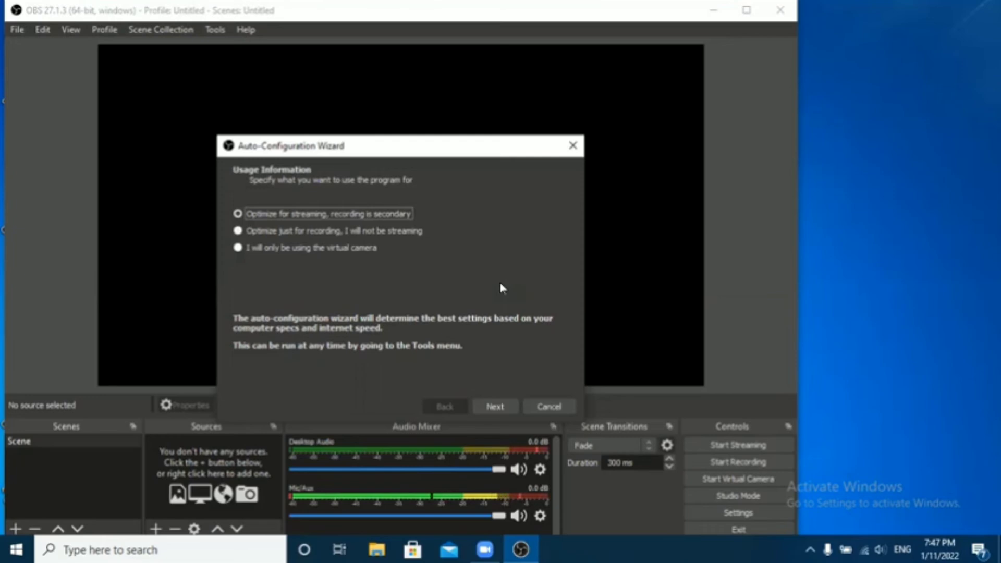
pyautogui.press('Down')
pyautogui.press('Down')
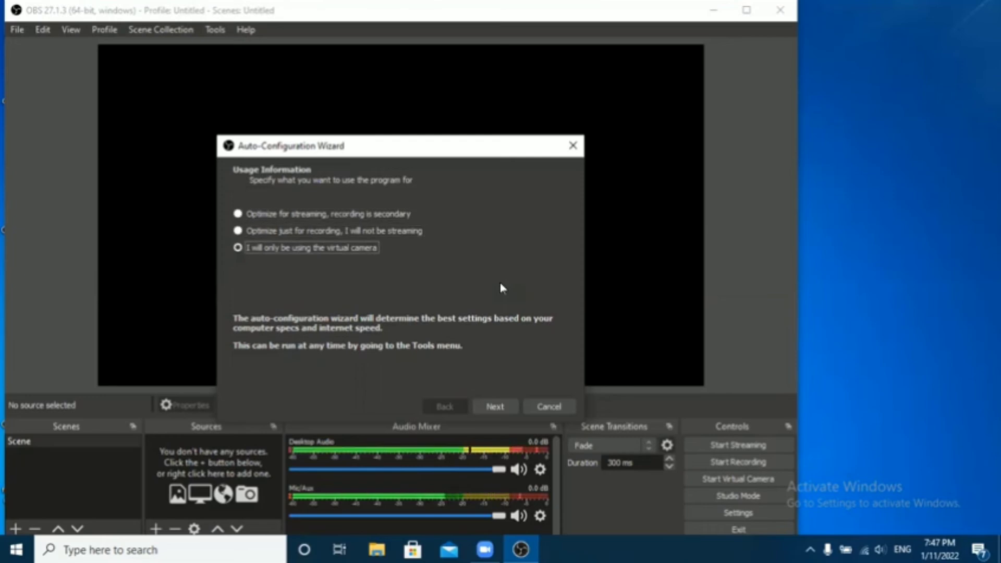
pyautogui.press('Up')
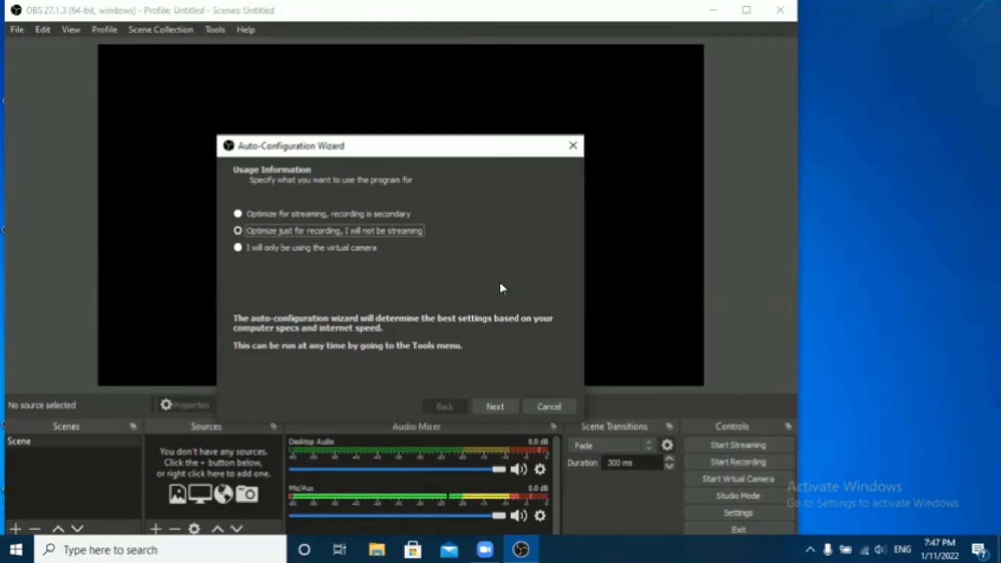
pyautogui.press('Down')
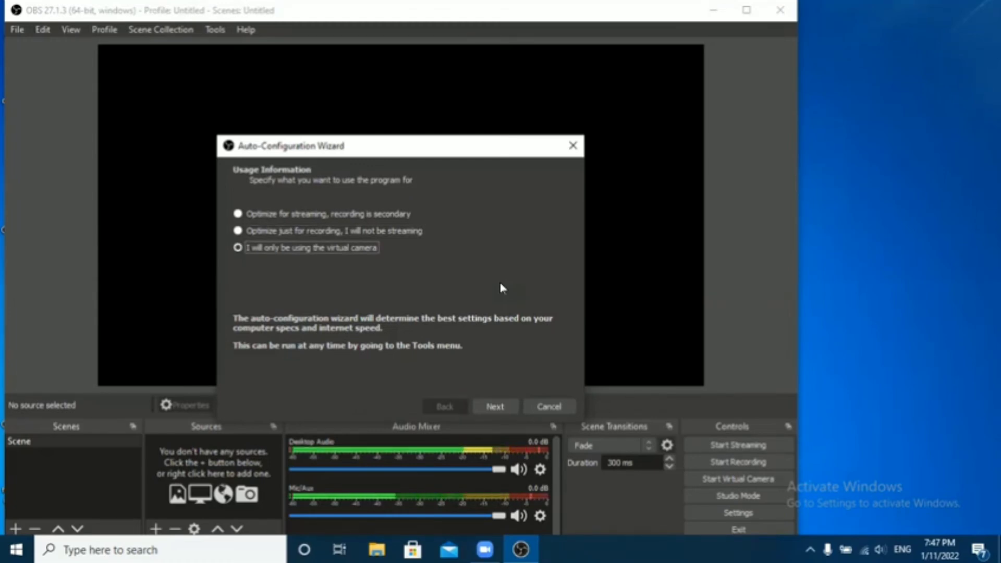
pyautogui.press('Up')
pyautogui.press('Tab')
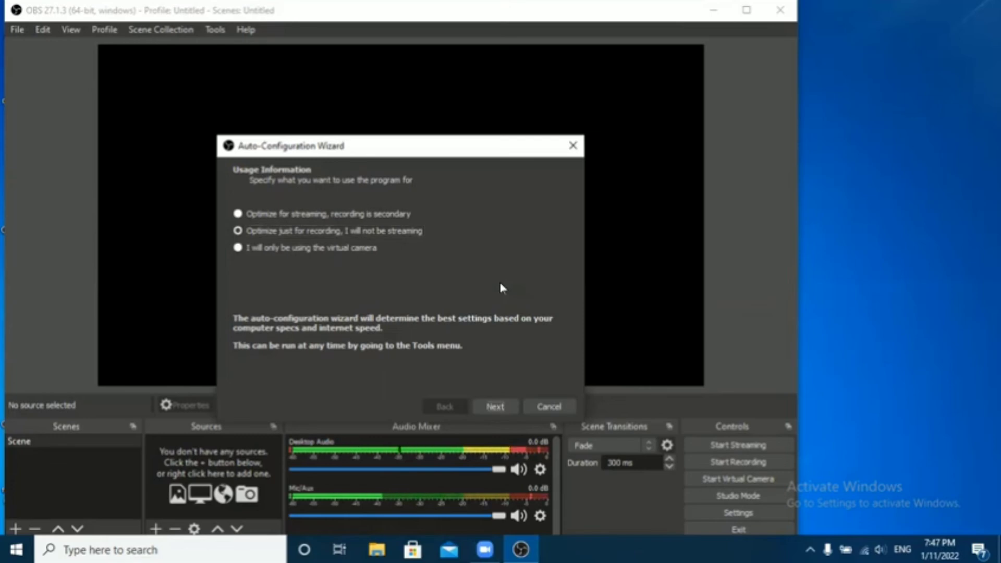
pyautogui.press('Return')
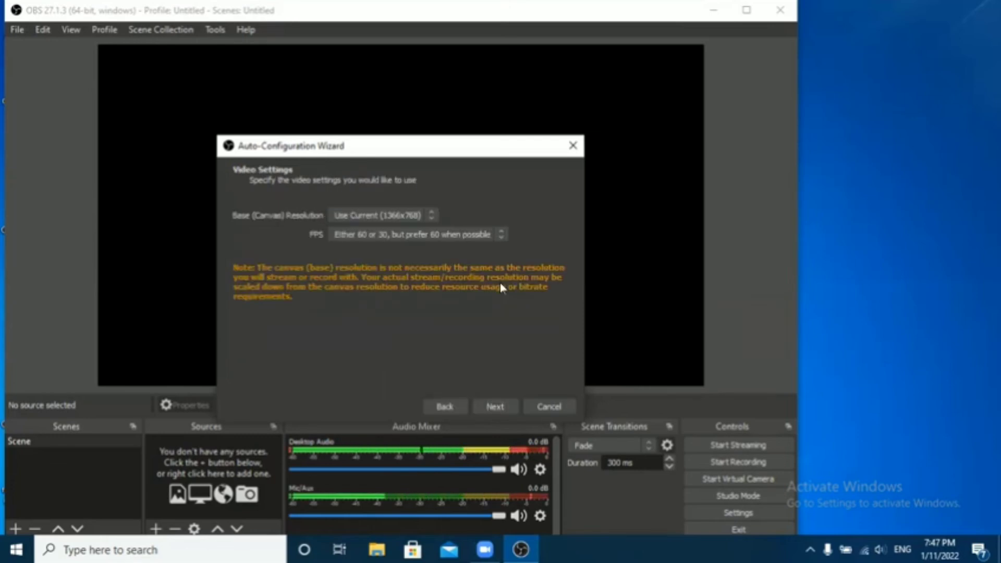
# Accept the canvas resolution Use Current (1366x768) and FPS "Either 60 or 30, but prefer 60 when possible", and apply the wizard's recommended settings.
pyautogui.click(502, 287)
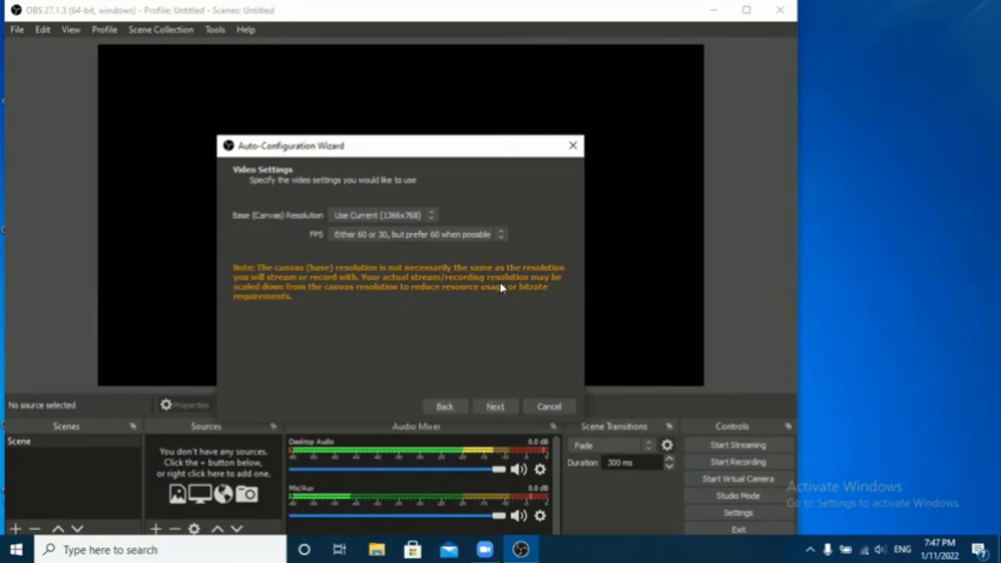
pyautogui.press('Return')
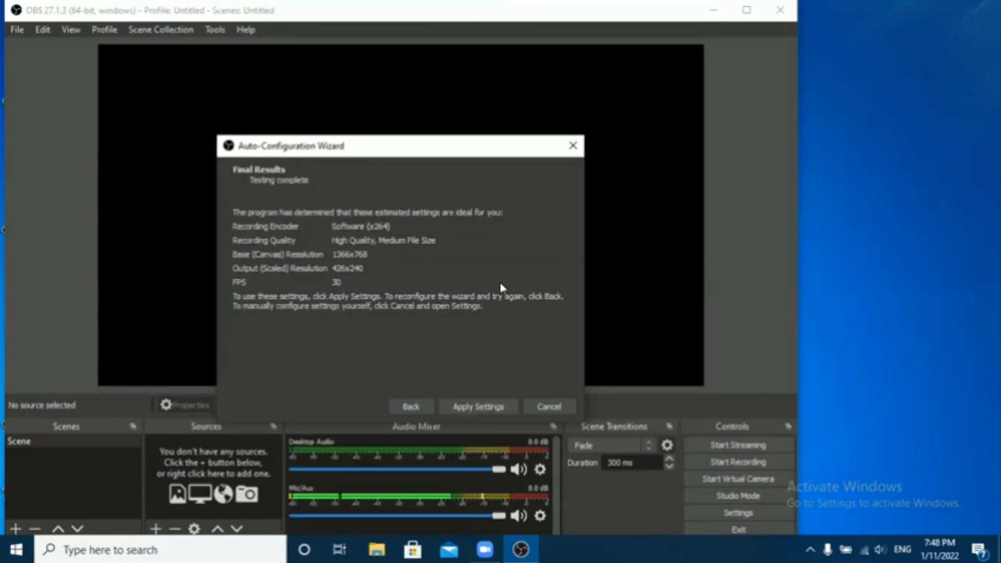
pyautogui.hotkey('alt', 'Tab')
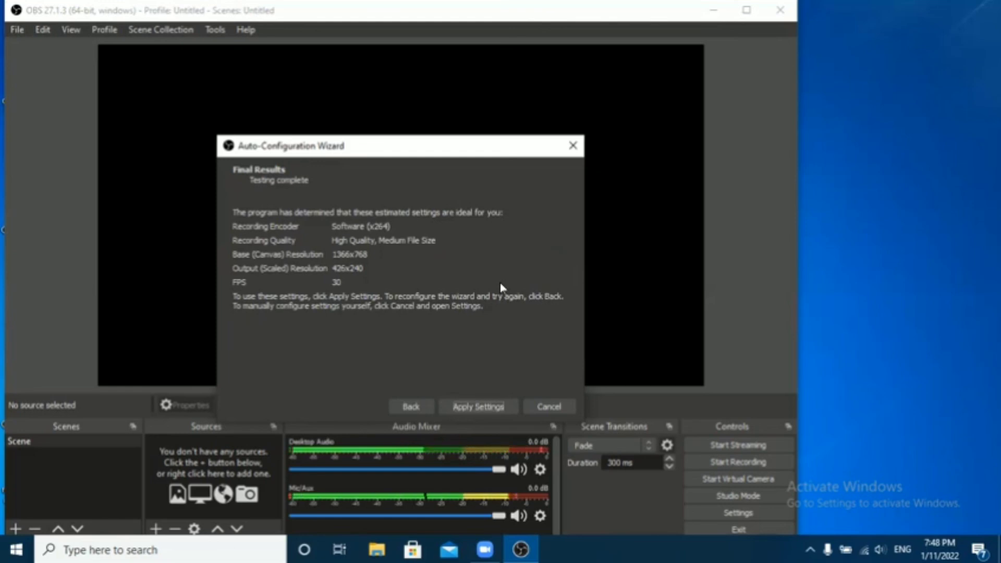
pyautogui.press('Return')
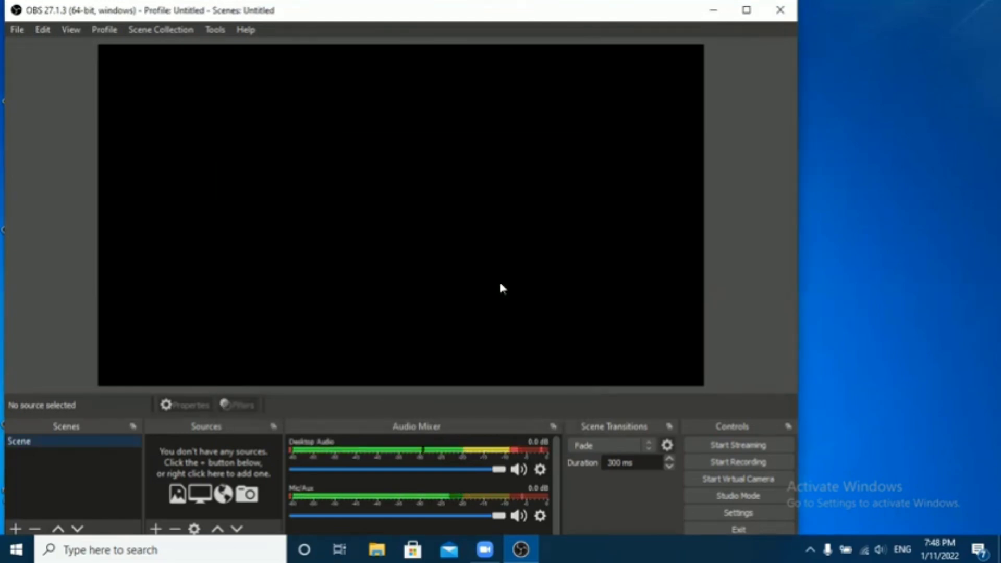
# Maximize the OBS Studio main window.
pyautogui.press('ctrl')
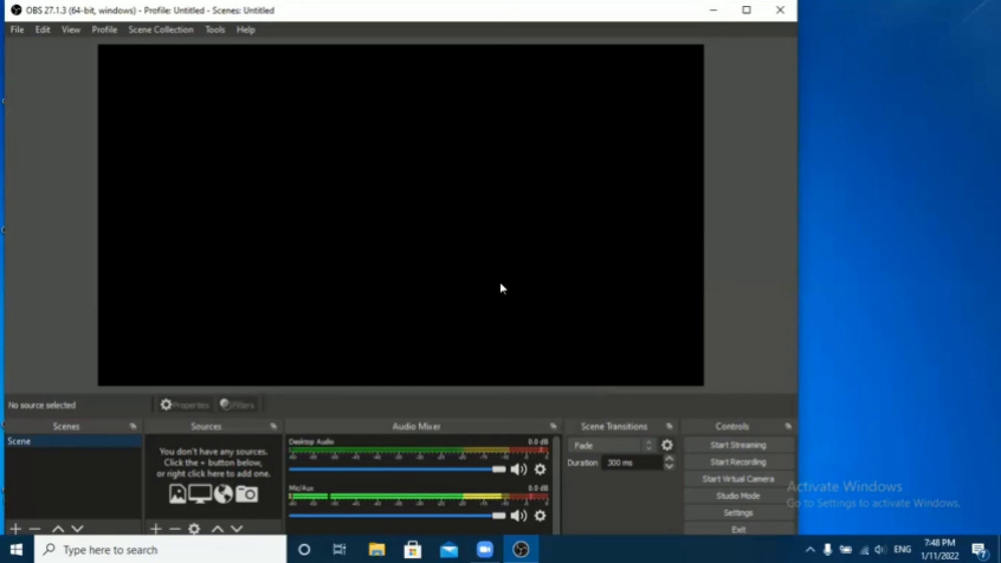
pyautogui.hotkey('alt', 'space')
pyautogui.press('x')
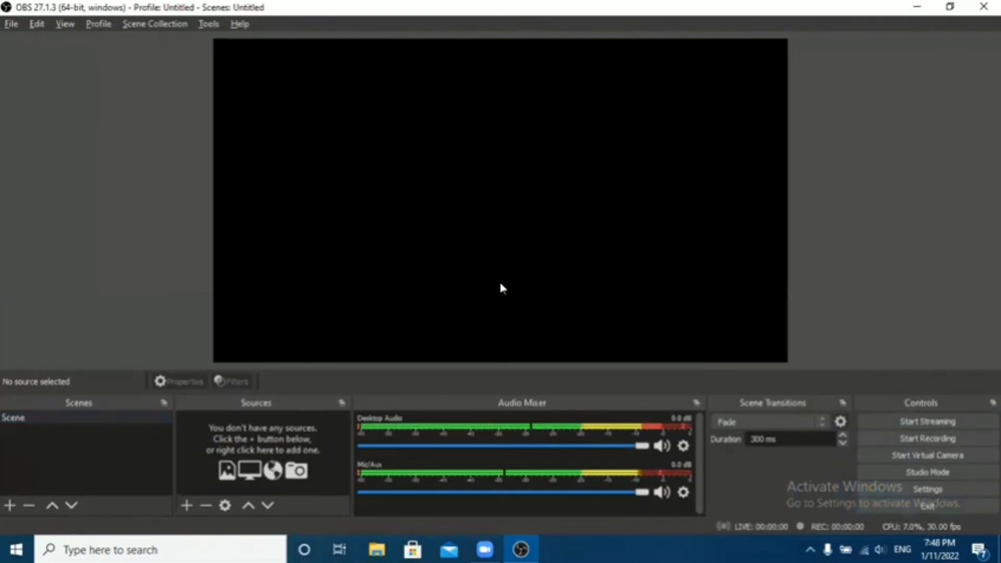
# Examine the main window's controls, including the scene list, transition duration, streaming, recording and Studio Mode.
pyautogui.press('Tab')
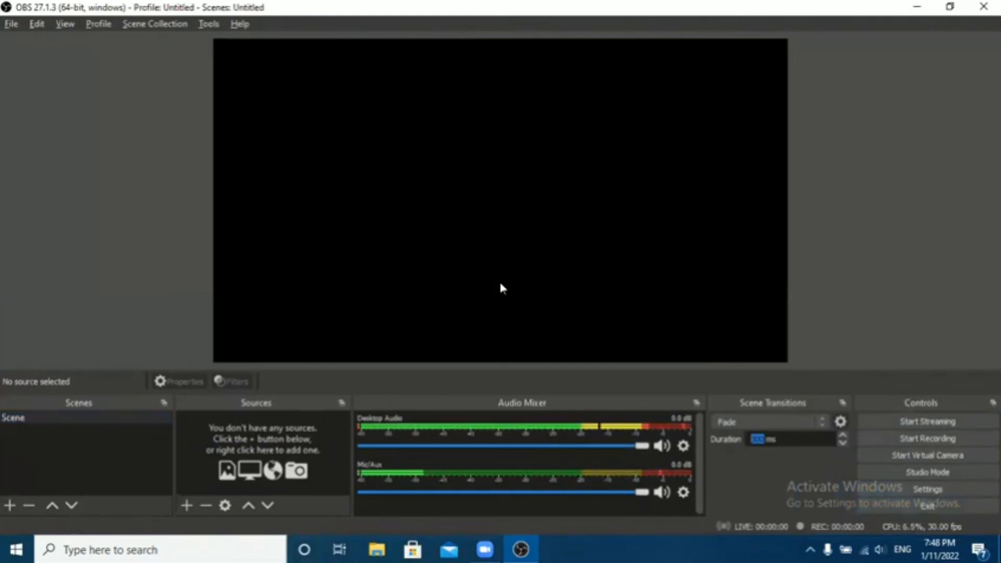
pyautogui.press('Tab')
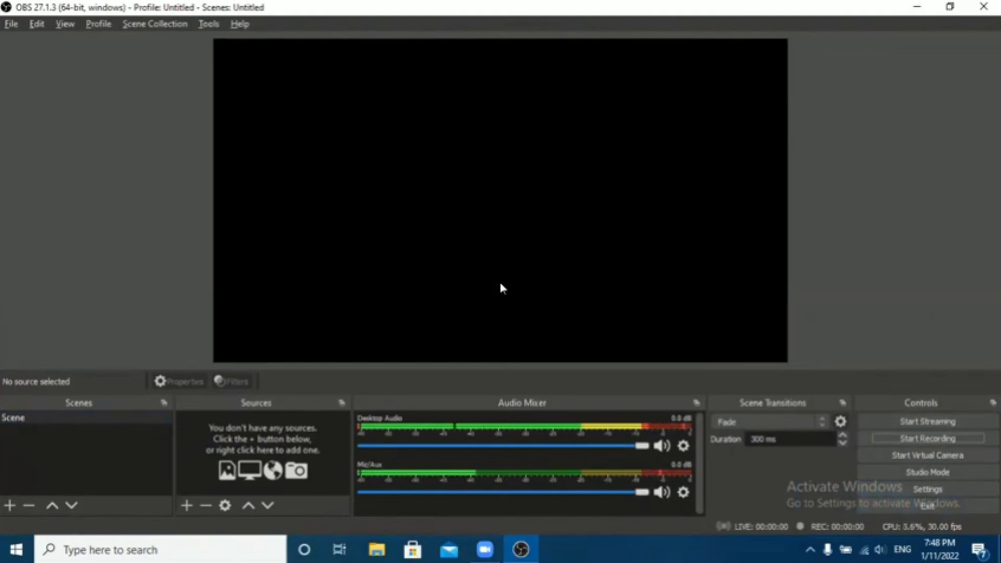
pyautogui.press('Tab')
pyautogui.press('Tab')
pyautogui.press('Tab')
pyautogui.press('Tab')
pyautogui.press('Tab')
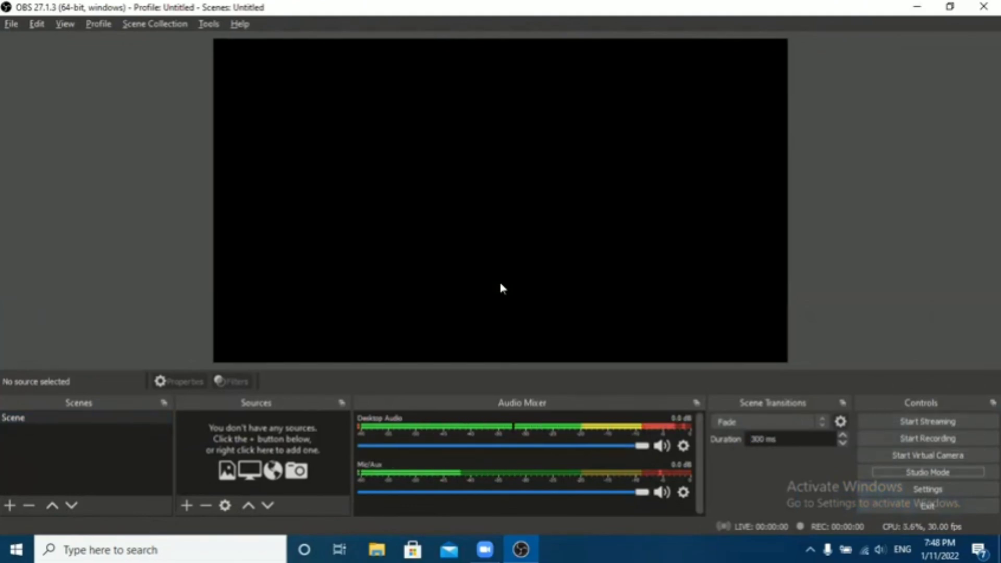
pyautogui.press('Tab')
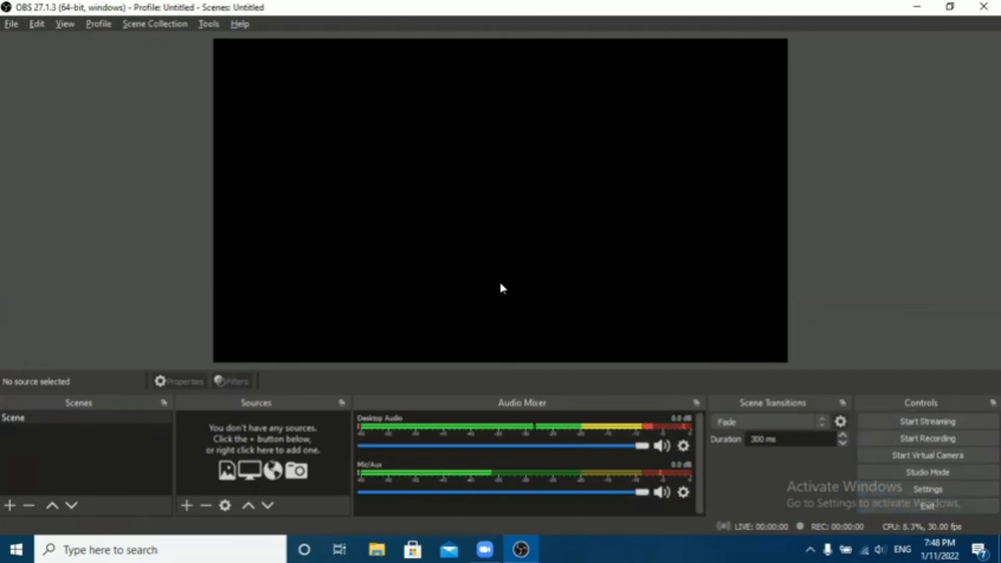
pyautogui.press('Tab')
pyautogui.press('Tab')
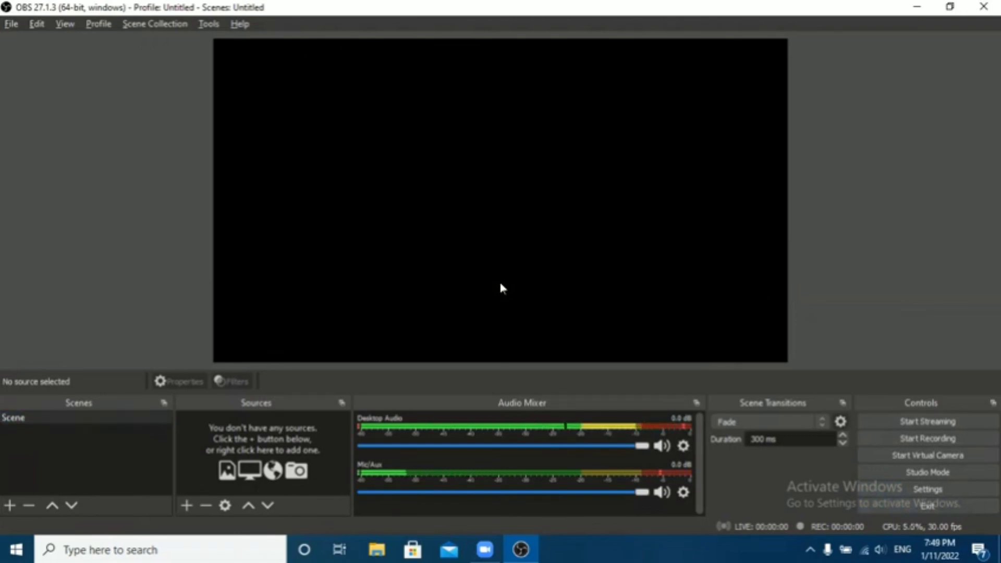
pyautogui.press('Tab')
pyautogui.press('Tab')
pyautogui.hotkey('shift', 'Tab')
pyautogui.hotkey('shift', 'Tab')
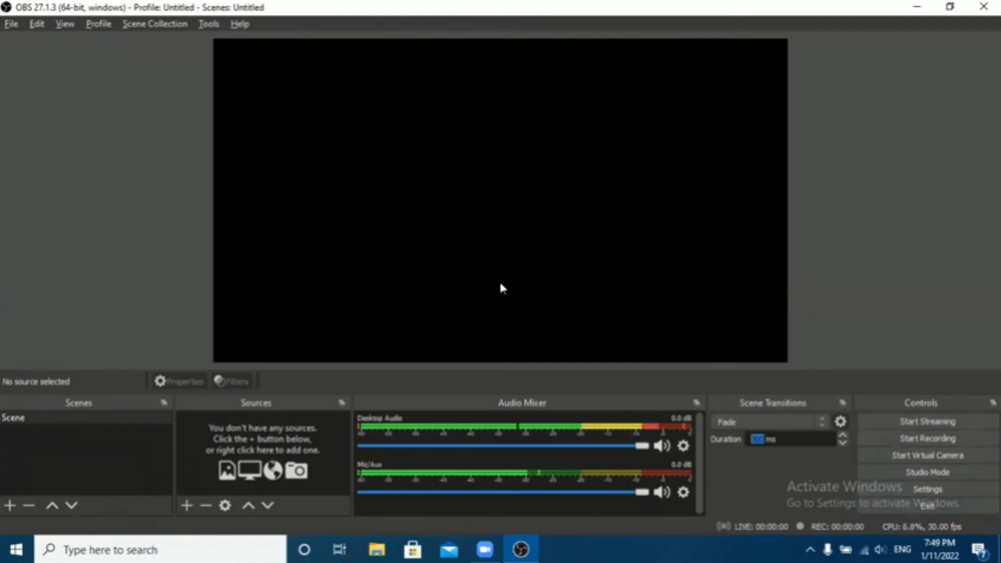
pyautogui.hotkey('shift', 'Tab')
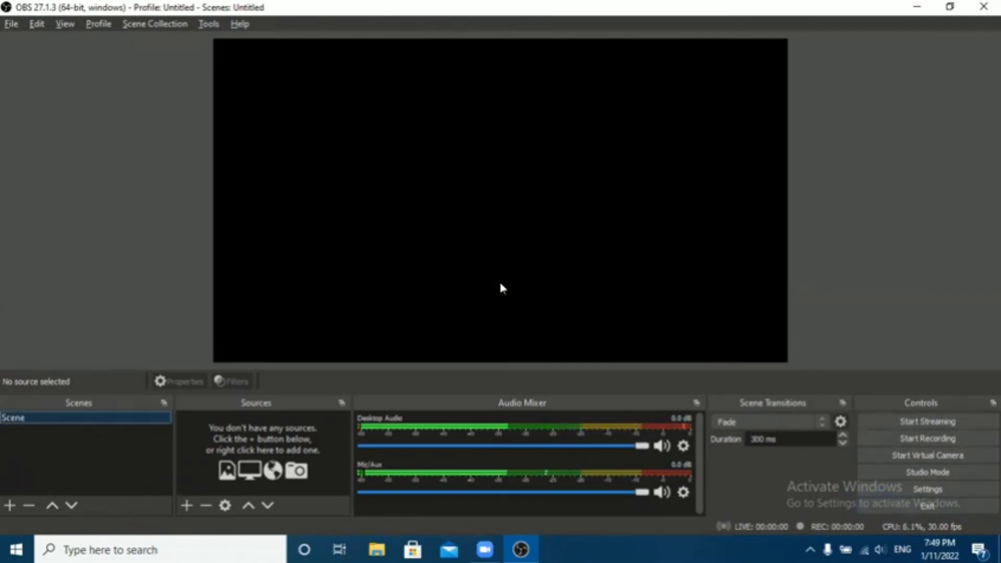
pyautogui.press('Tab')
pyautogui.hotkey('shift', 'Tab')
pyautogui.press('Tab')
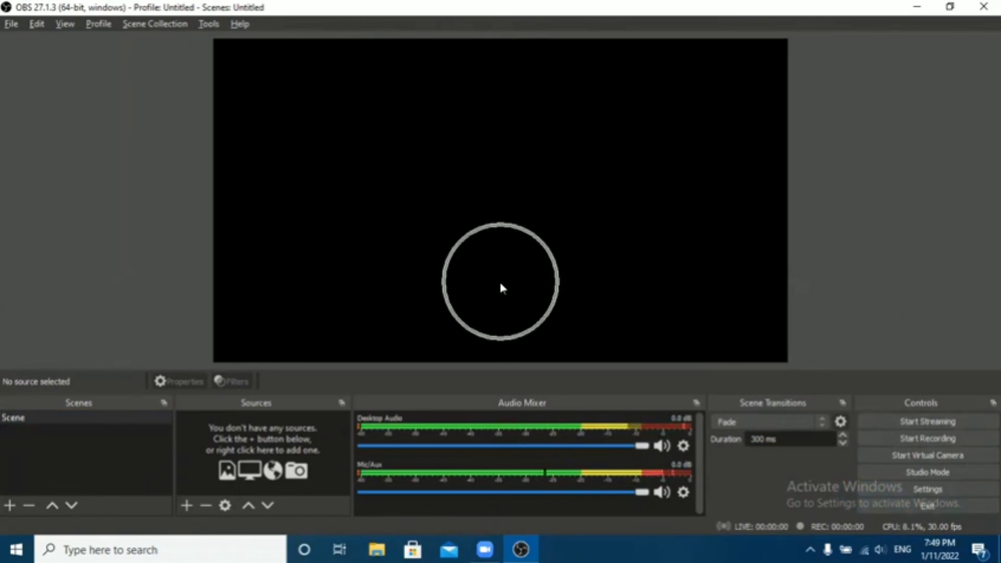
pyautogui.press('ctrl')
pyautogui.hotkey('shift', 'Tab')
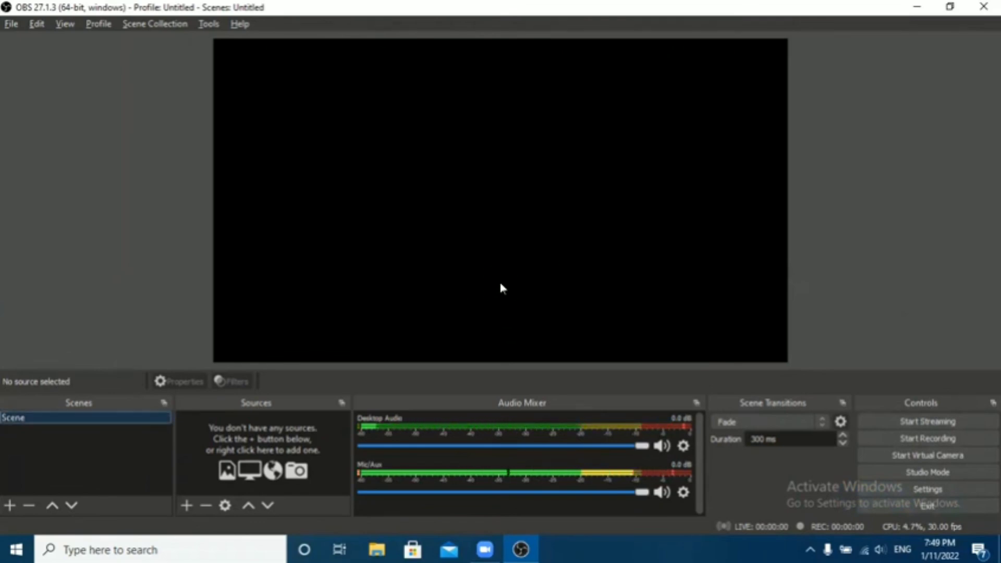
pyautogui.press('Tab')
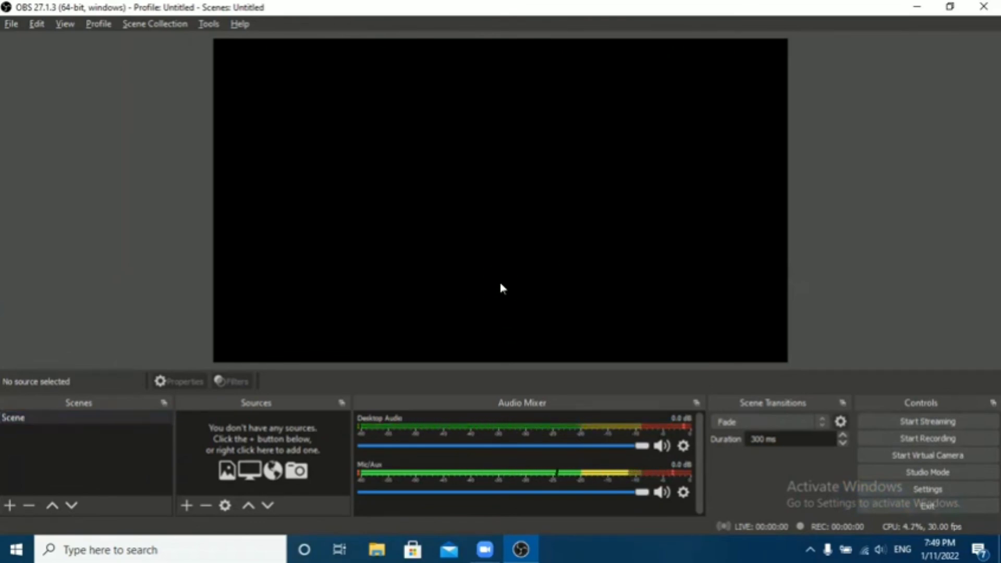
pyautogui.press('ctrl')
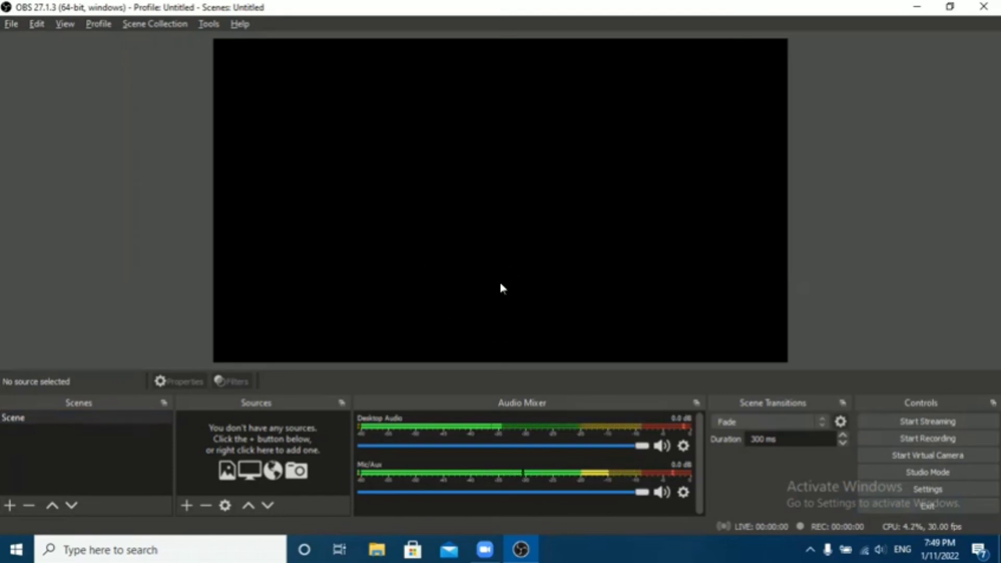
pyautogui.press('ctrl')
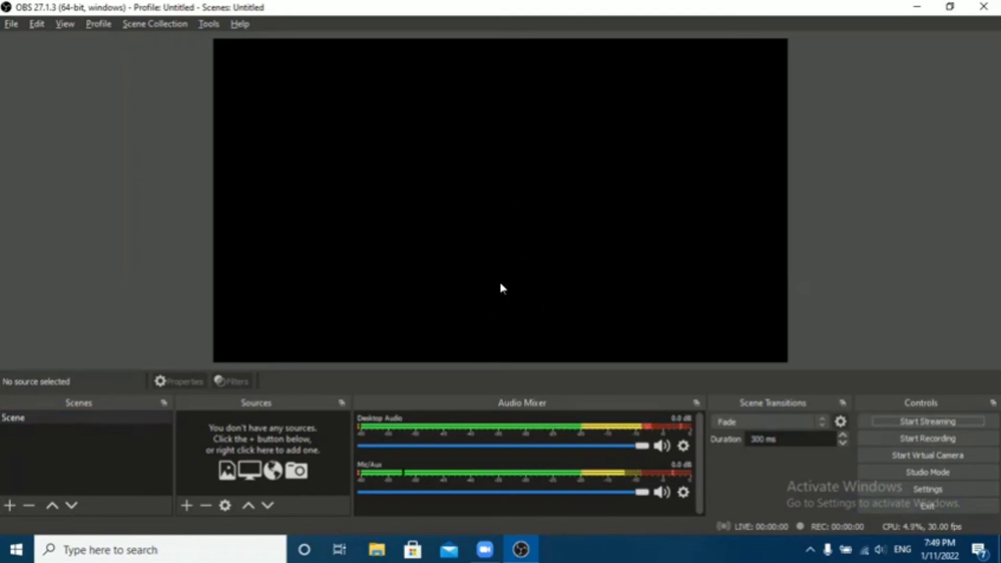